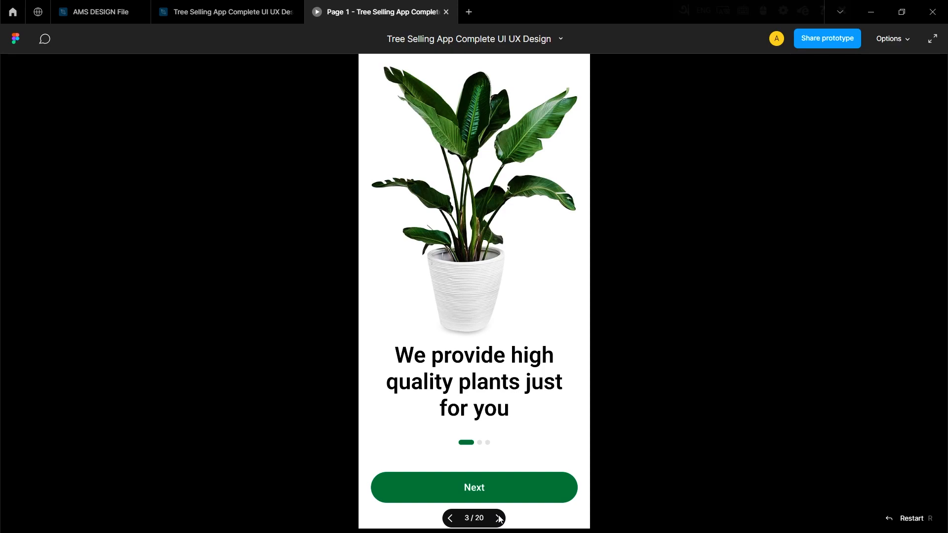
# Page through the plant app prototype, viewing the onboarding and sign-in screens.
pyautogui.click(498, 518)
pyautogui.click(498, 519)
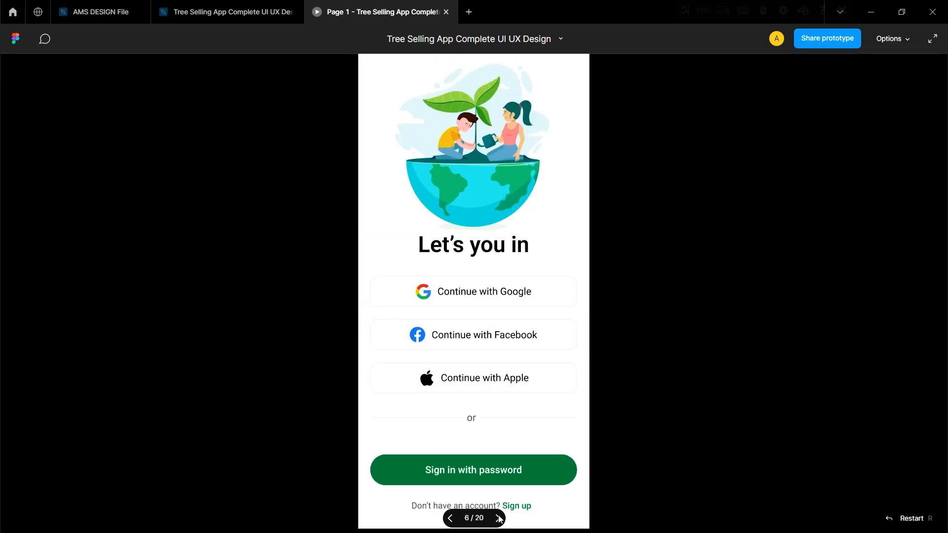
pyautogui.click(498, 518)
pyautogui.click(497, 519)
pyautogui.click(497, 519)
pyautogui.click(496, 518)
pyautogui.click(496, 519)
pyautogui.click(496, 518)
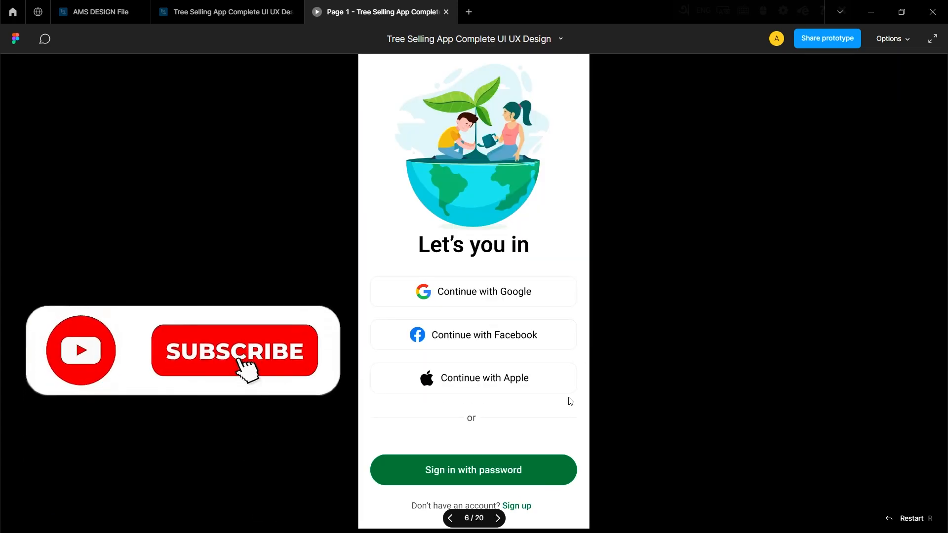
# Create an iPhone 13 mini frame, 375 × 812, in the design file and name it page 1.
pyautogui.hotkey('ctrl', 'w')
pyautogui.press('f')
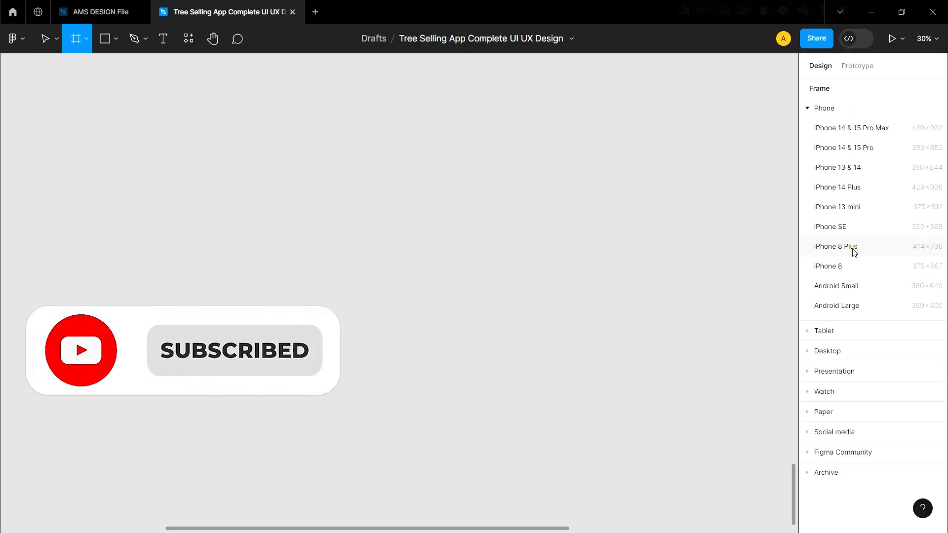
pyautogui.click(851, 248)
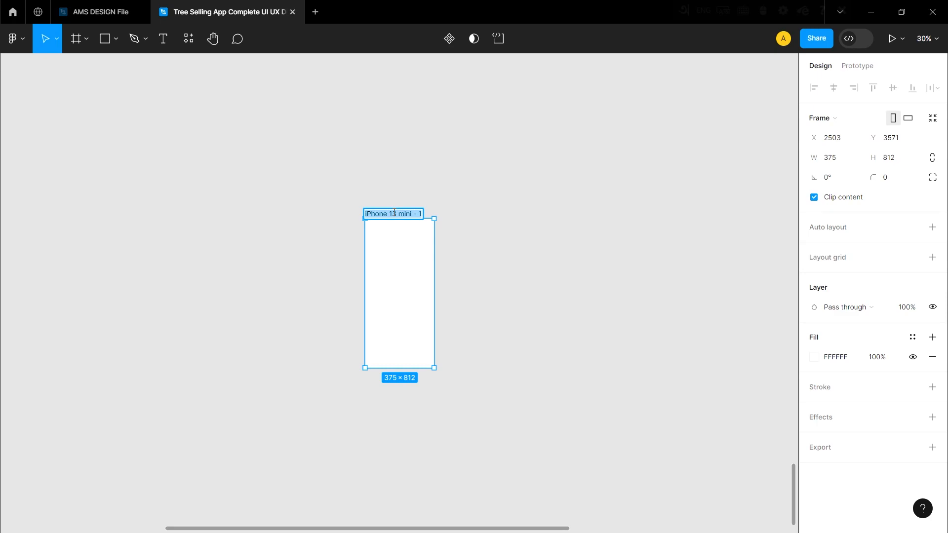
pyautogui.click(485, 203)
pyautogui.scroll(1, 381, 290)
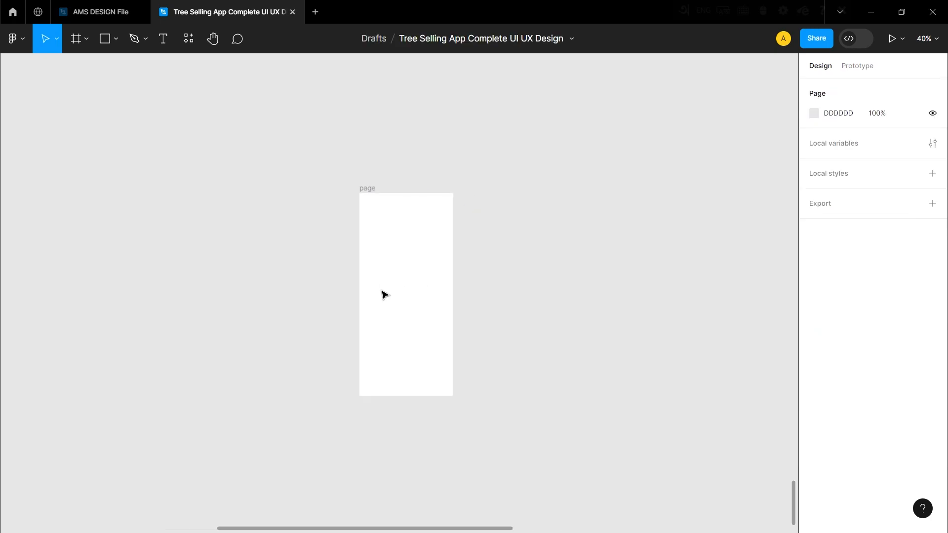
pyautogui.doubleClick(368, 188)
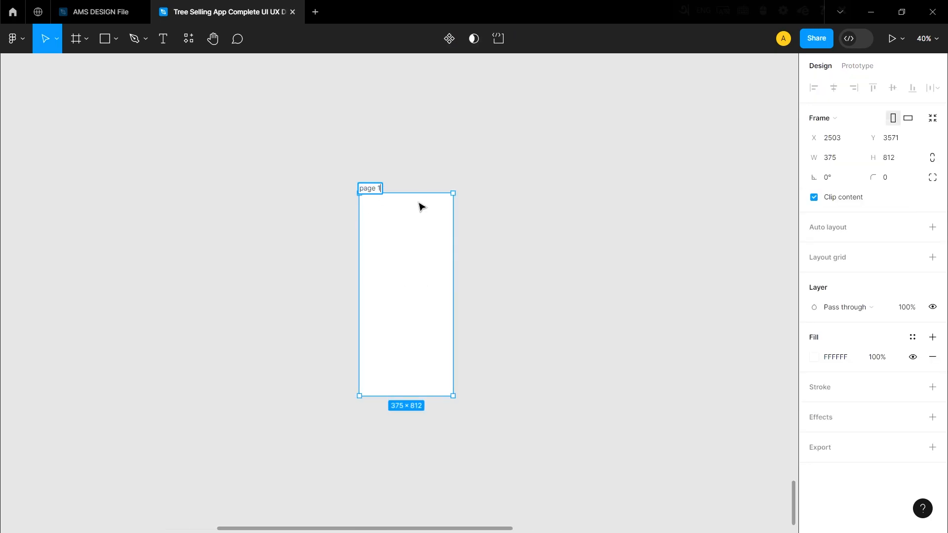
pyautogui.click(552, 235)
# Paste the status bar into page 1 and place it flush with the frame's upper edge at X 0, Y 0.
pyautogui.scroll(3, 415, 254)
pyautogui.hotkey('ctrl', 'v')
pyautogui.moveTo(620, 256); pyautogui.dragTo(279, 262)
pyautogui.moveTo(386, 279); pyautogui.dragTo(372, 198)
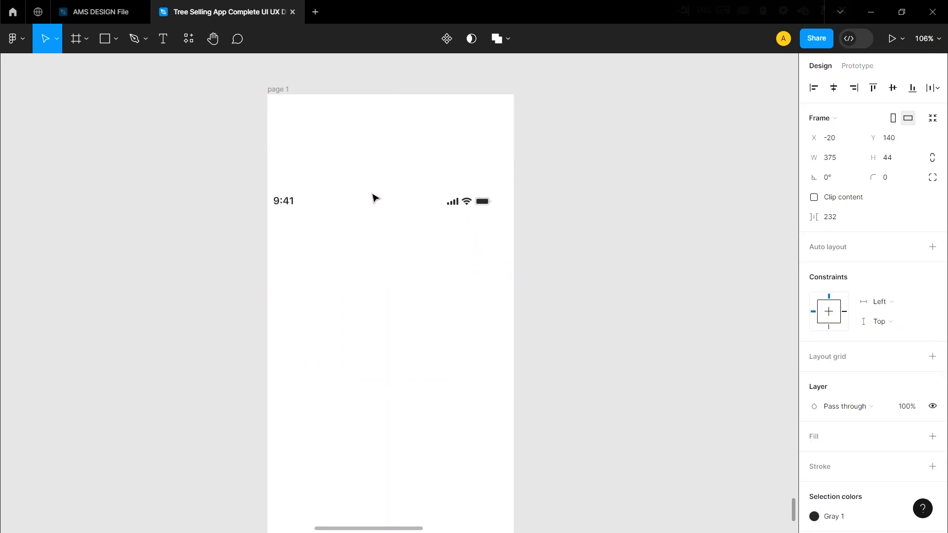
pyautogui.moveTo(398, 119); pyautogui.dragTo(389, 114)
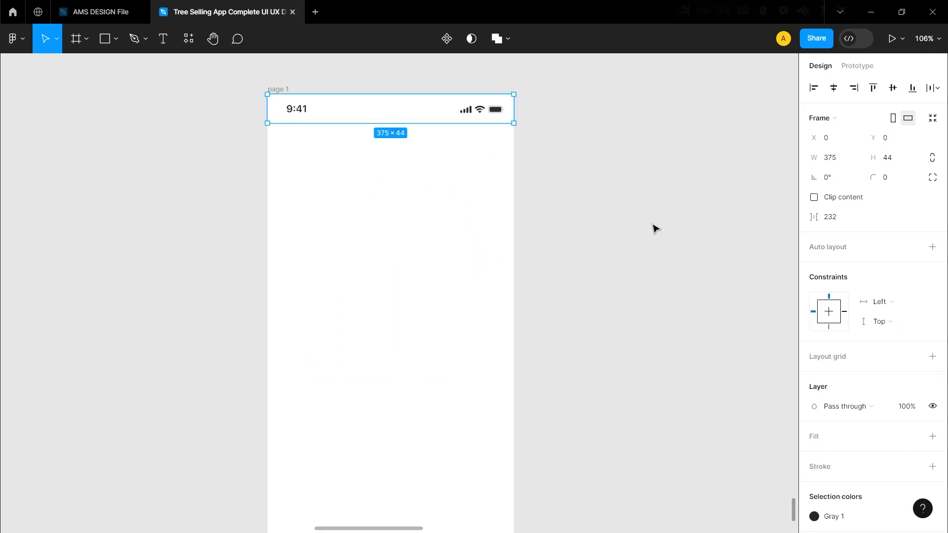
pyautogui.click(654, 226)
# Paste the tree-and-house logo and place it horizontally centred in the upper half of page 1.
pyautogui.scroll(-4, 319, 204)
pyautogui.hotkey('ctrl', 'v')
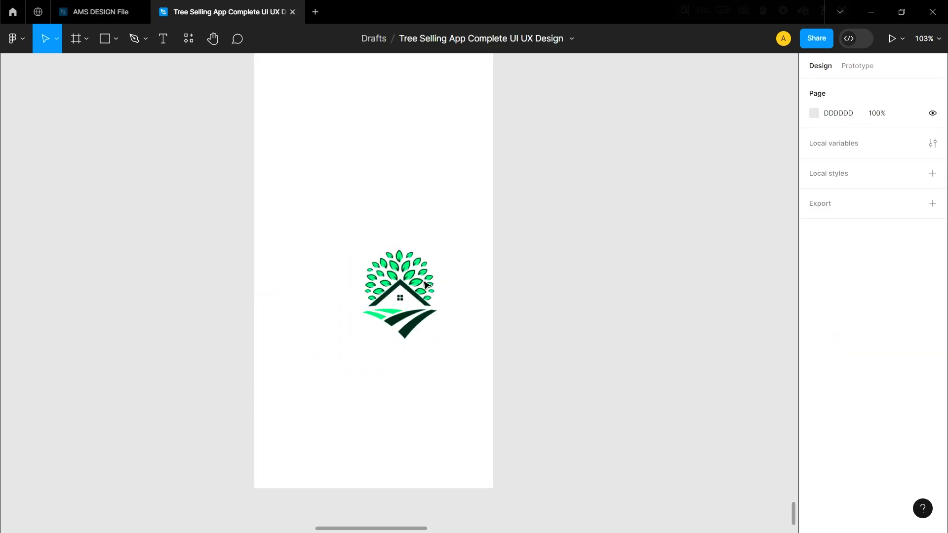
pyautogui.moveTo(403, 280); pyautogui.dragTo(370, 137)
pyautogui.scroll(3, 393, 276)
pyautogui.moveTo(366, 288); pyautogui.dragTo(363, 301)
pyautogui.click(574, 330)
pyautogui.scroll(-4, 448, 322)
pyautogui.scroll(5, 449, 322)
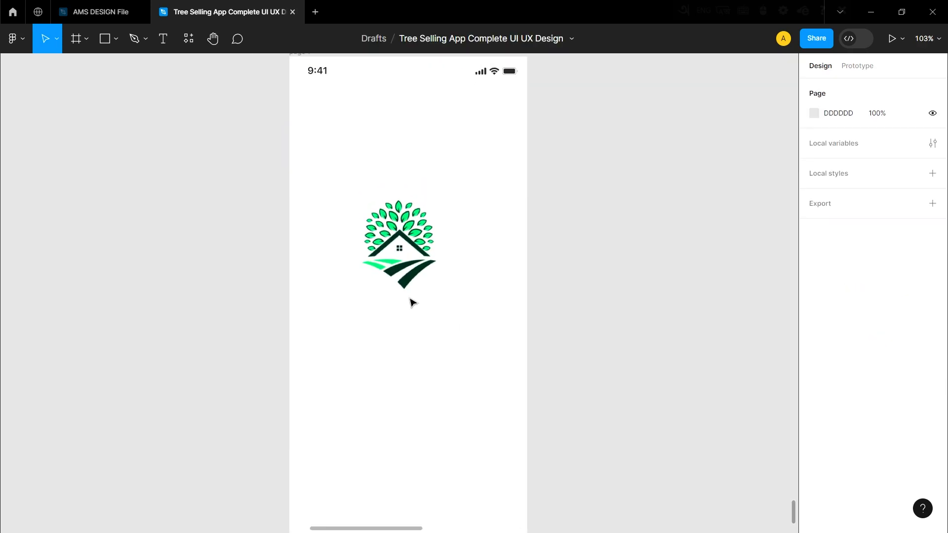
# Add the text PlantTen in Roboto Bold 48 and centre it directly below the logo.
pyautogui.click(394, 227)
pyautogui.scroll(-6, 486, 265)
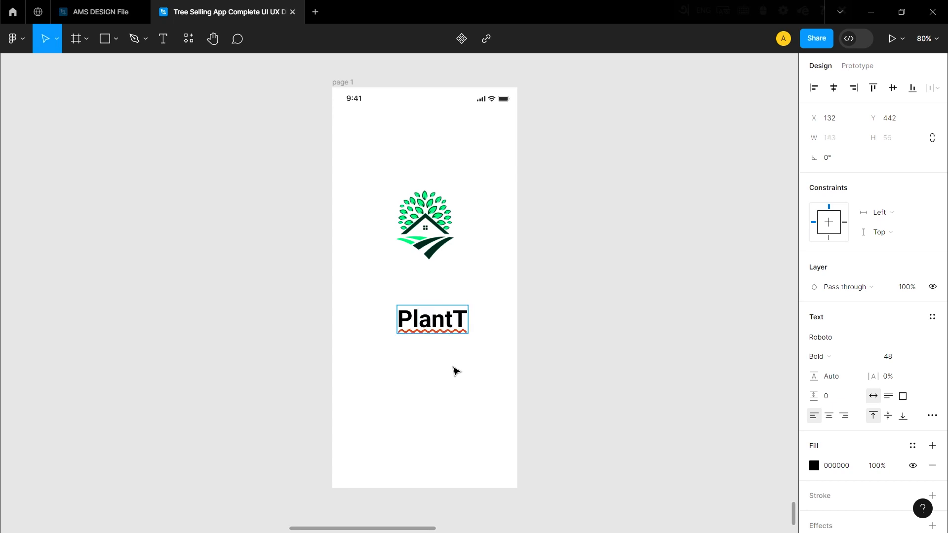
pyautogui.click(591, 338)
pyautogui.moveTo(448, 314); pyautogui.dragTo(427, 286)
pyautogui.click(537, 309)
pyautogui.scroll(6, 415, 294)
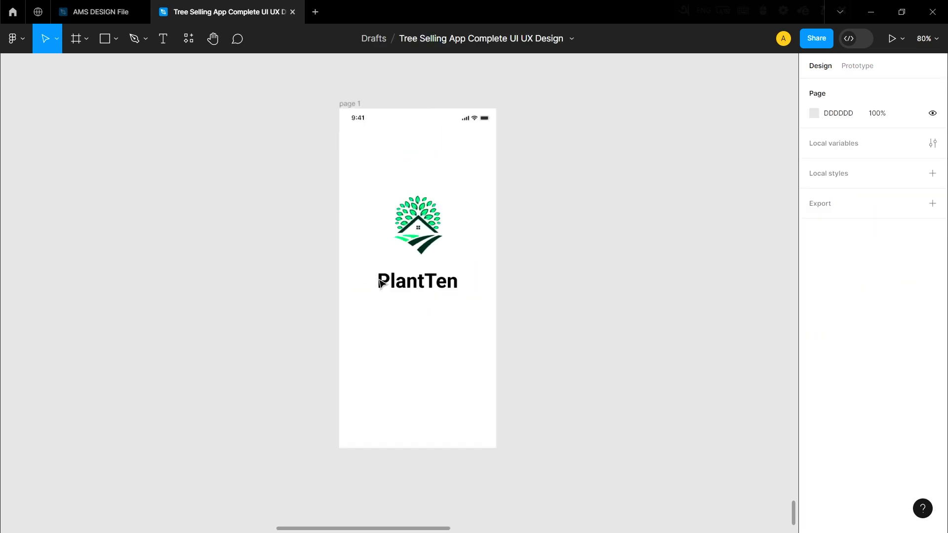
# Recolour only the word part "Plant" with the dark green sampled from the logo.
pyautogui.scroll(-3, 414, 297)
pyautogui.scroll(6, 451, 257)
pyautogui.doubleClick(446, 221)
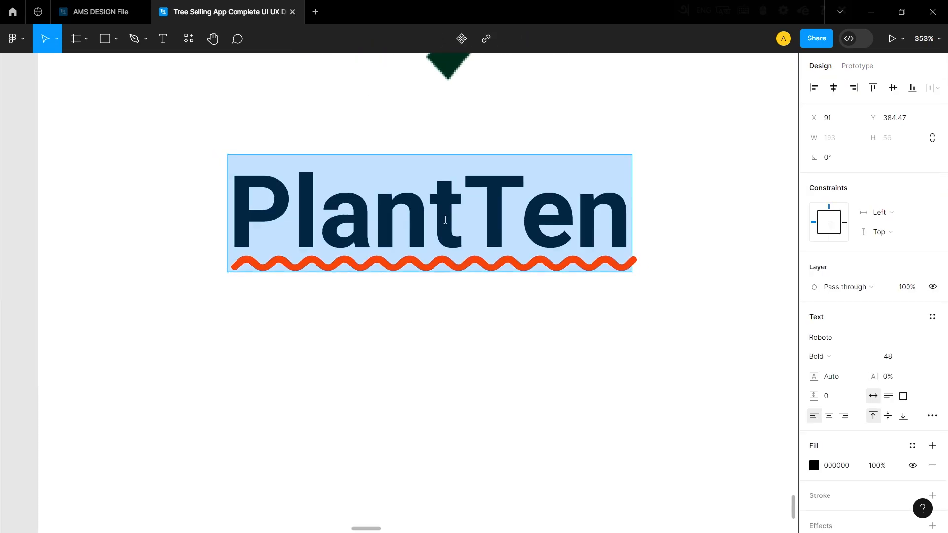
pyautogui.scroll(-3, 444, 221)
pyautogui.moveTo(458, 220); pyautogui.dragTo(346, 223)
pyautogui.scroll(1, 424, 226)
pyautogui.click(814, 465)
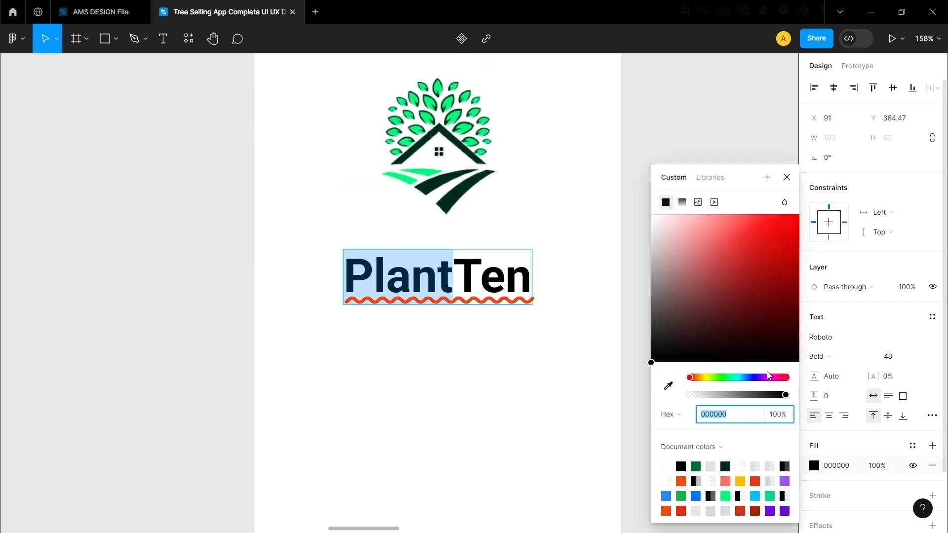
pyautogui.click(668, 386)
pyautogui.click(464, 187)
pyautogui.click(576, 268)
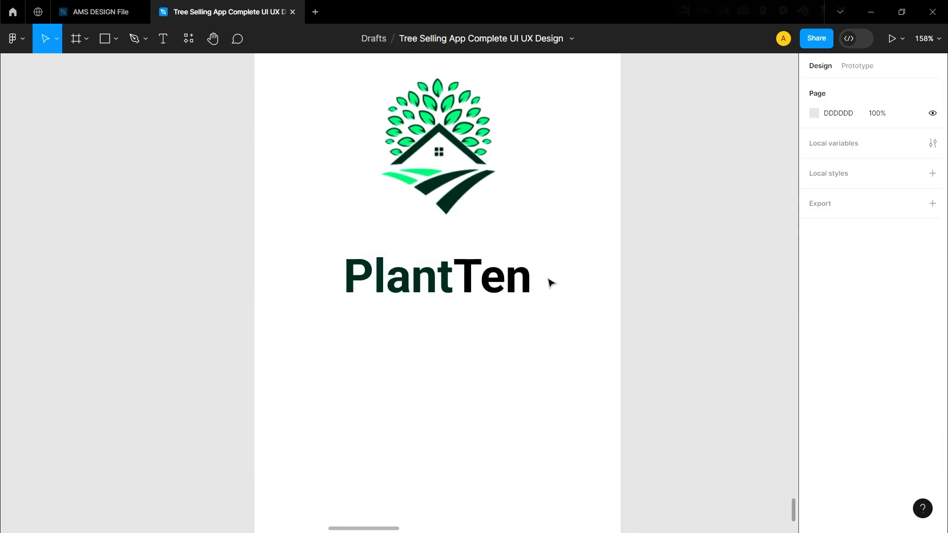
# Recolour the word part "Ten" with the medium green from the document colours.
pyautogui.doubleClick(488, 273)
pyautogui.moveTo(462, 272); pyautogui.dragTo(573, 296)
pyautogui.click(814, 465)
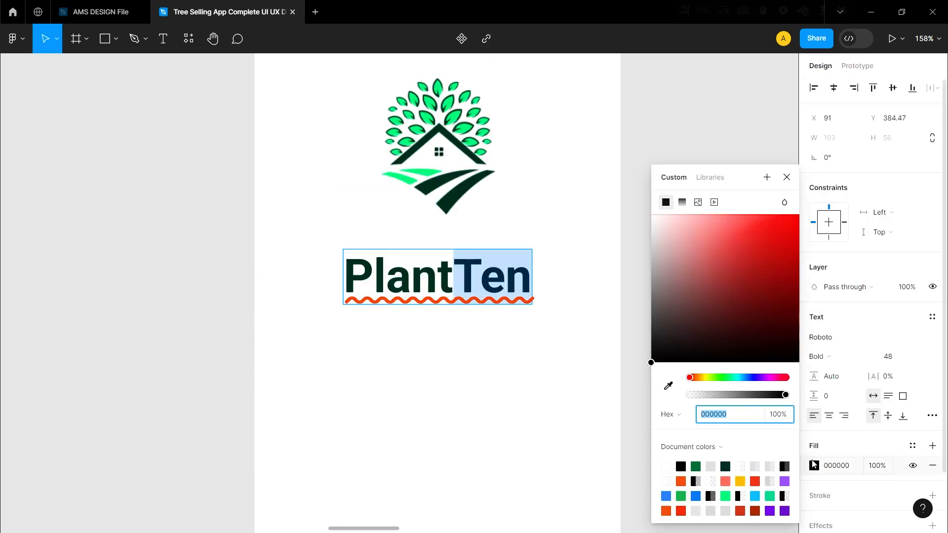
pyautogui.click(696, 466)
pyautogui.click(726, 134)
pyautogui.scroll(-5, 448, 268)
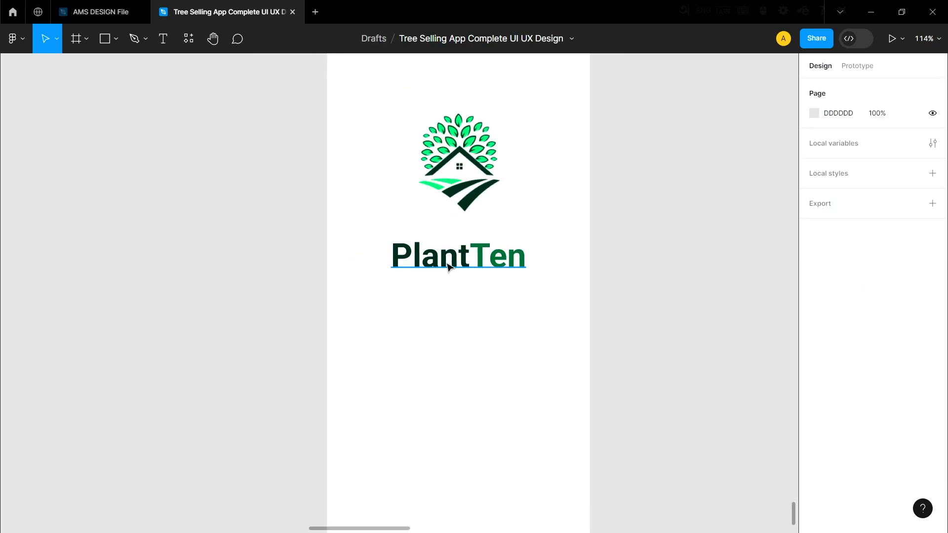
# Position the loading spinner below the app name, and combine logo and name in an auto layout with a spacing of 30.
pyautogui.scroll(-3, 422, 301)
pyautogui.moveTo(399, 362); pyautogui.dragTo(408, 359)
pyautogui.click(410, 316)
pyautogui.rightClick(399, 269)
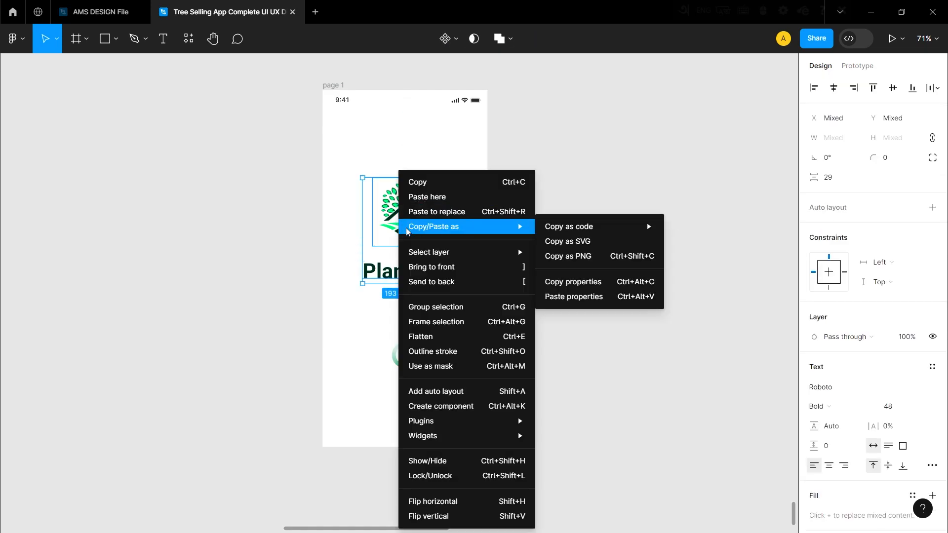
pyautogui.click(460, 392)
pyautogui.write('30')
pyautogui.click(706, 348)
# Combine the logo-and-name group and the spinner in a vertical auto layout with a spacing of 120.
pyautogui.scroll(-1, 443, 298)
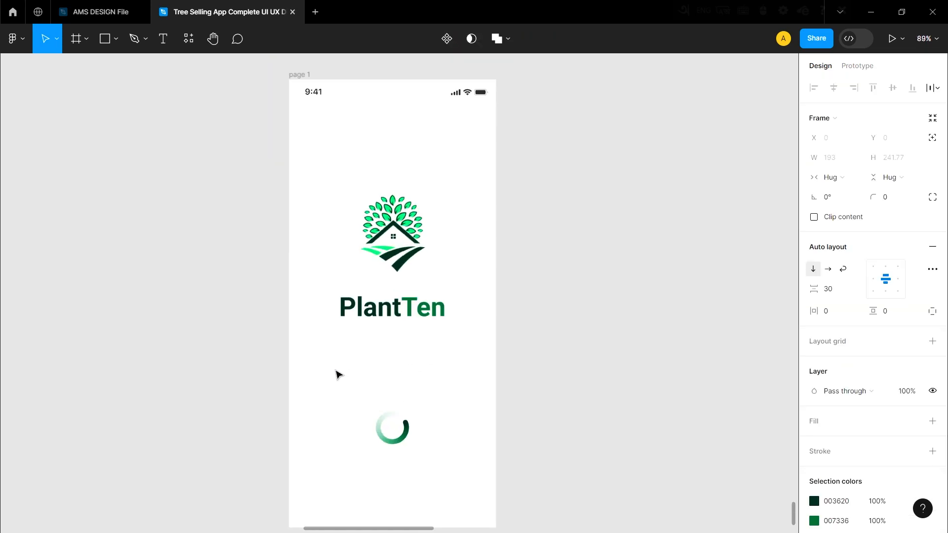
pyautogui.scroll(2, 337, 373)
pyautogui.keyDown('shift'); pyautogui.click(411, 421); pyautogui.keyUp('shift')
pyautogui.rightClick(402, 402)
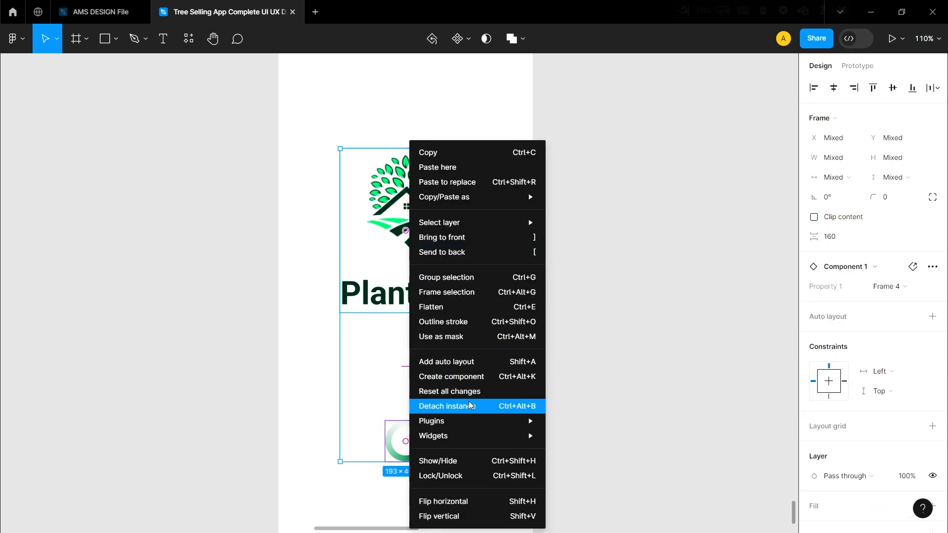
pyautogui.click(430, 362)
pyautogui.click(846, 291)
pyautogui.write('120')
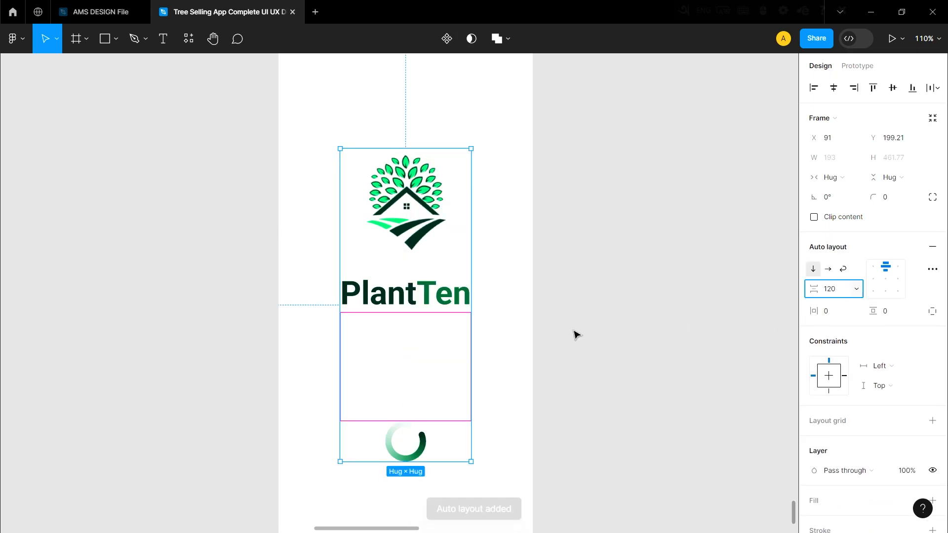
pyautogui.click(576, 334)
# Move the logo, name and spinner stack slightly lower on page 1, keeping it horizontally centred.
pyautogui.scroll(-2, 414, 324)
pyautogui.scroll(-2, 405, 324)
pyautogui.moveTo(404, 251); pyautogui.dragTo(401, 262)
pyautogui.click(476, 288)
pyautogui.scroll(-4, 473, 288)
pyautogui.scroll(1, 473, 288)
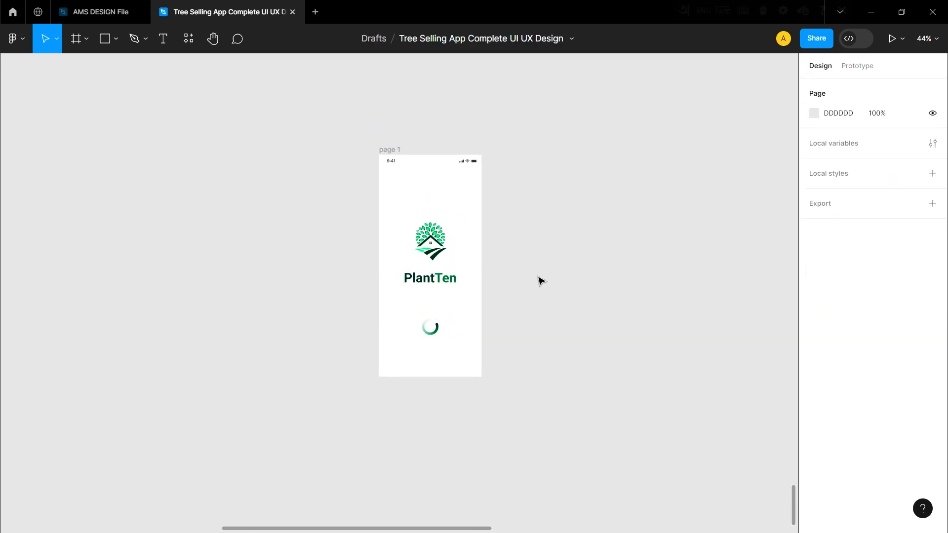
# Duplicate the page 1 frame and place the copy right beside the original.
pyautogui.scroll(-4, 437, 269)
pyautogui.scroll(4, 437, 269)
pyautogui.click(385, 226)
pyautogui.moveTo(385, 226); pyautogui.dragTo(509, 228)
pyautogui.click(278, 307)
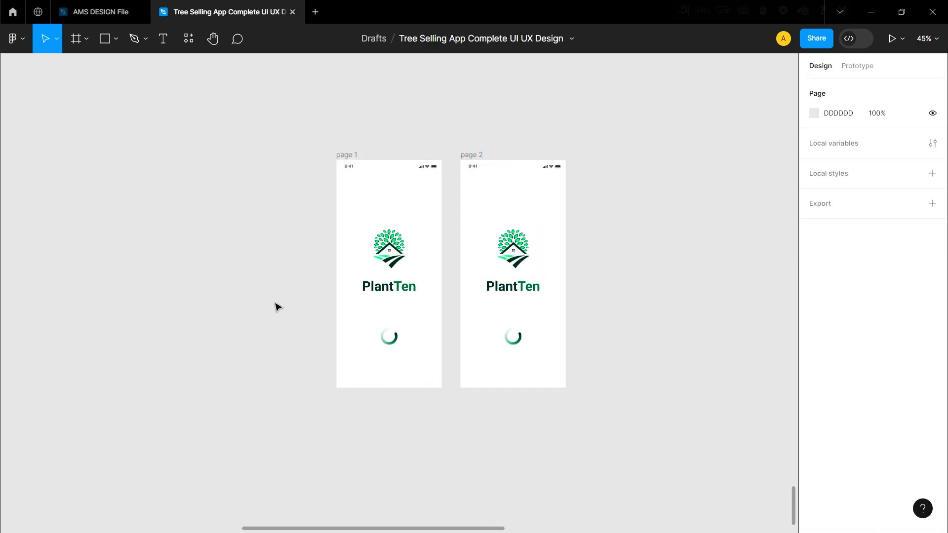
# Delete the logo, name and spinner stack from page 2, keeping its status bar.
pyautogui.scroll(4, 472, 296)
pyautogui.keyDown('ctrl'); pyautogui.click(472, 296); pyautogui.keyUp('ctrl')
pyautogui.scroll(-4, 436, 288)
pyautogui.scroll(1, 436, 287)
pyautogui.click(413, 197)
pyautogui.press('Delete')
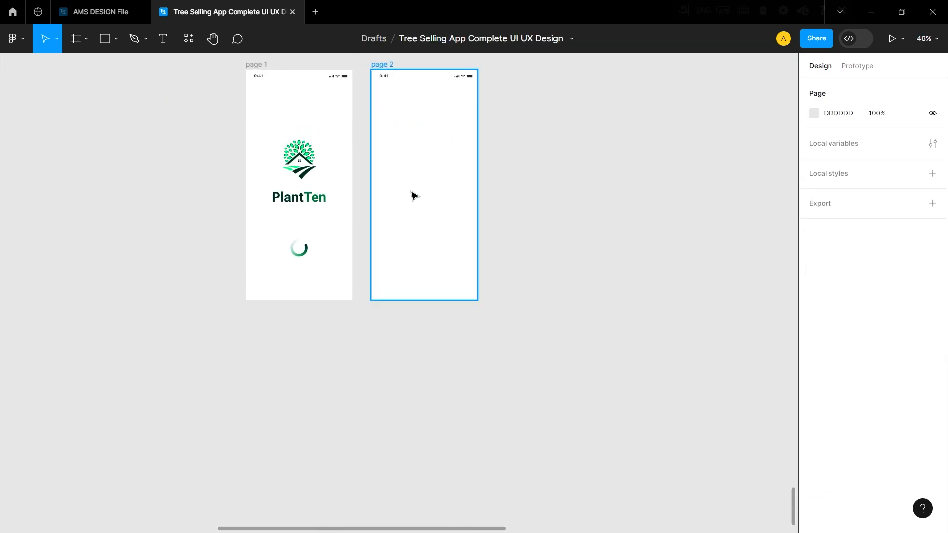
# Place the potted plant photo on page 2 and send it behind the status bar.
pyautogui.scroll(-3, 343, 371)
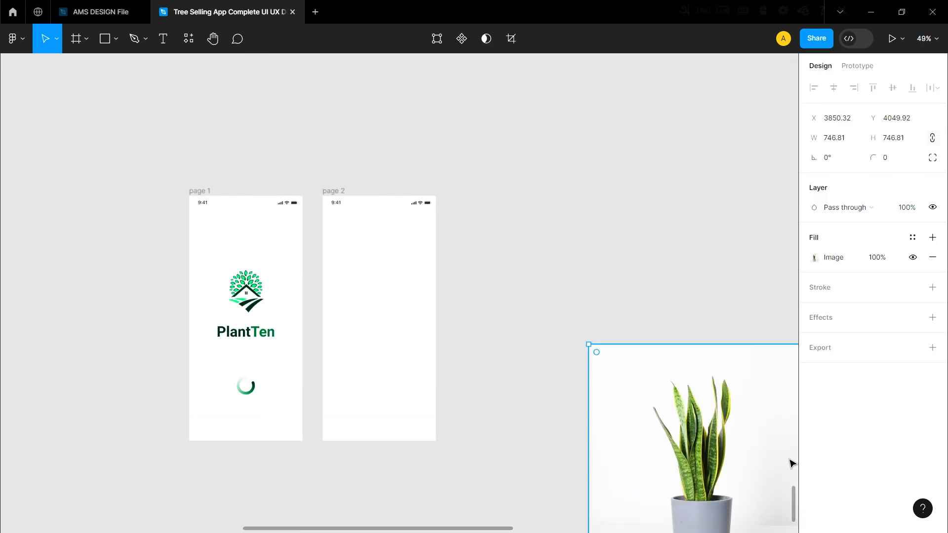
pyautogui.moveTo(724, 429); pyautogui.dragTo(417, 274)
pyautogui.rightClick(366, 276)
pyautogui.click(403, 281)
pyautogui.click(313, 341)
pyautogui.scroll(5, 331, 336)
pyautogui.scroll(-5, 444, 254)
pyautogui.scroll(-4, 450, 306)
pyautogui.scroll(1, 453, 319)
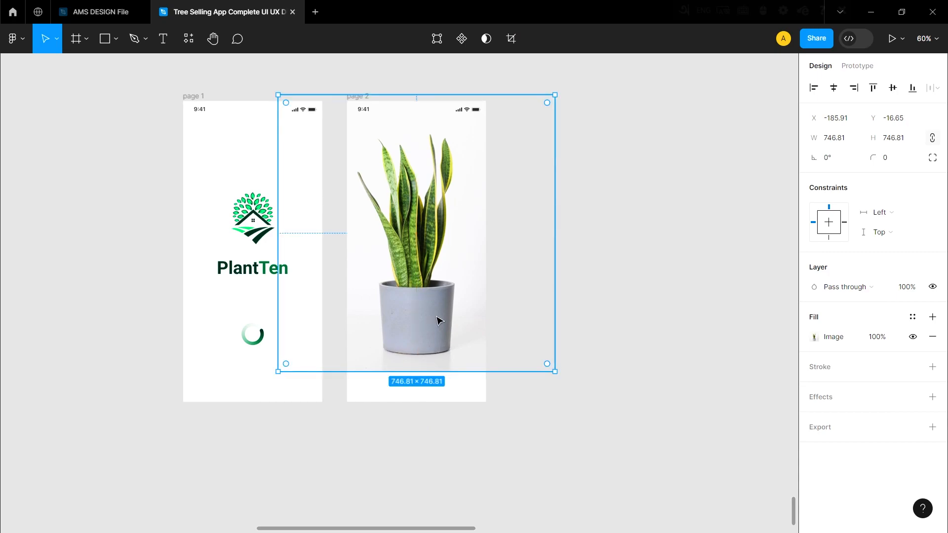
# Narrow the plant photo from both sides so its edges match the width of page 2.
pyautogui.moveTo(557, 253); pyautogui.dragTo(485, 255)
pyautogui.moveTo(278, 247); pyautogui.dragTo(349, 246)
pyautogui.click(559, 252)
pyautogui.scroll(-2, 472, 281)
pyautogui.scroll(2, 471, 281)
pyautogui.scroll(-1, 467, 286)
pyautogui.scroll(1, 545, 230)
pyautogui.scroll(-1, 489, 264)
pyautogui.scroll(-1, 490, 268)
pyautogui.scroll(1, 487, 273)
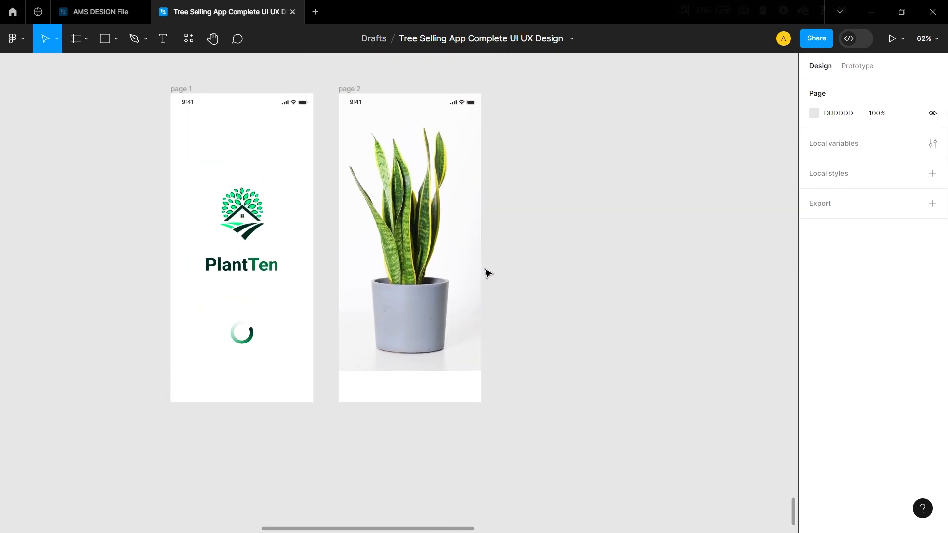
# Draw a rectangle, size it 375 × 812, and place it over page 2 so it covers the whole frame.
pyautogui.moveTo(511, 130); pyautogui.dragTo(623, 336)
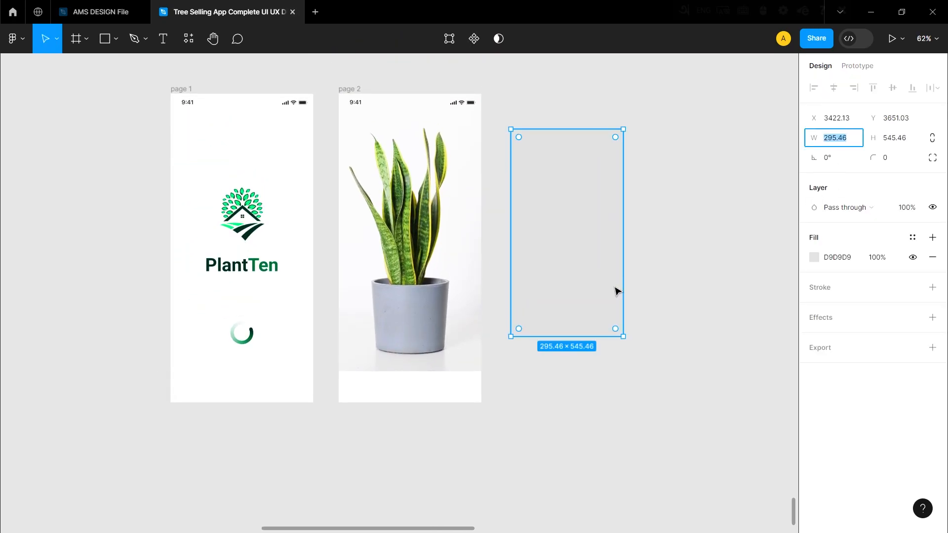
pyautogui.press('Tab')
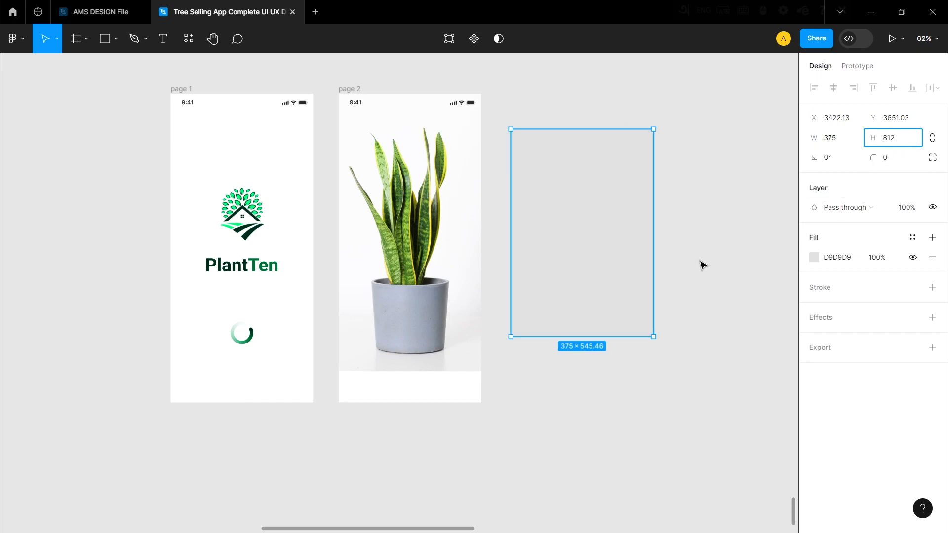
pyautogui.write('812')
pyautogui.press('Return')
pyautogui.moveTo(603, 288); pyautogui.dragTo(431, 263)
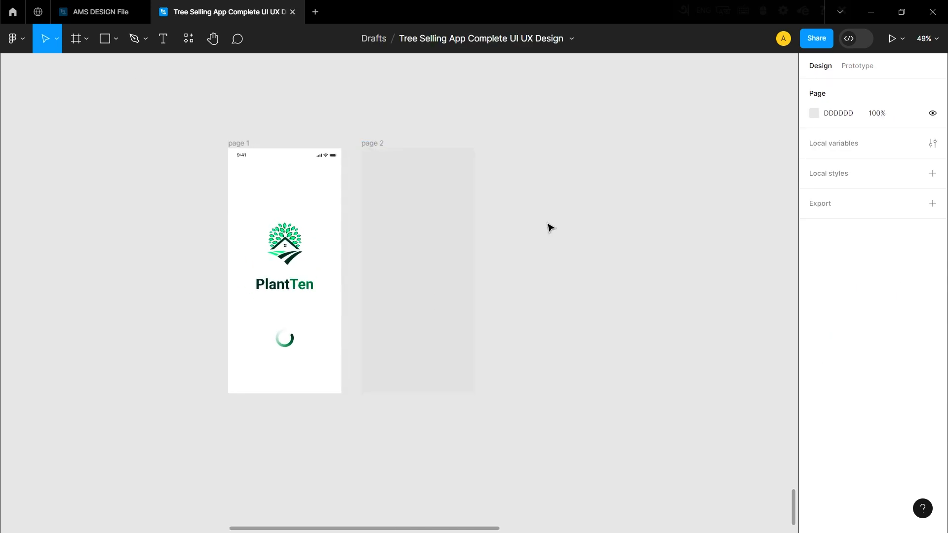
# Change the rectangle's fill to a linear gradient and set its first stop to 000000 at 10% opacity.
pyautogui.click(423, 263)
pyautogui.click(814, 337)
pyautogui.click(688, 207)
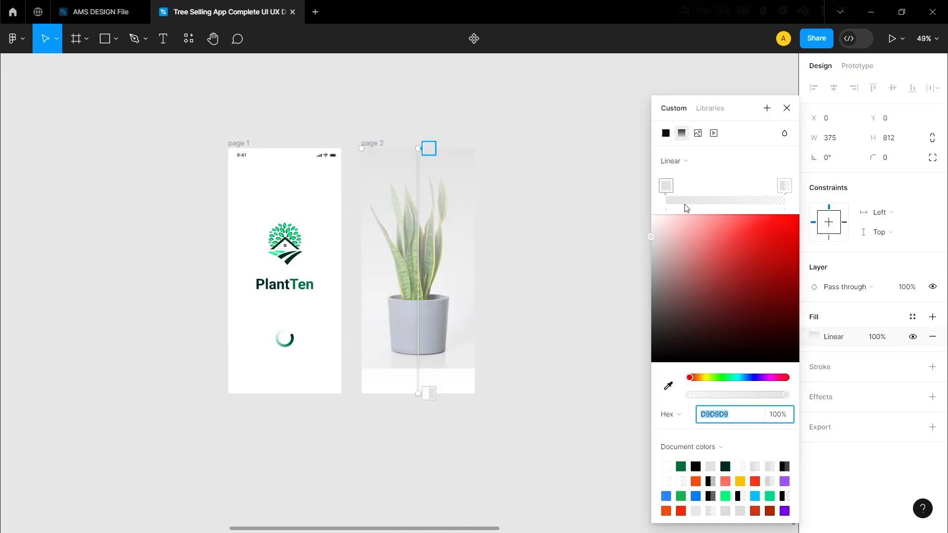
pyautogui.moveTo(680, 247); pyautogui.dragTo(656, 385)
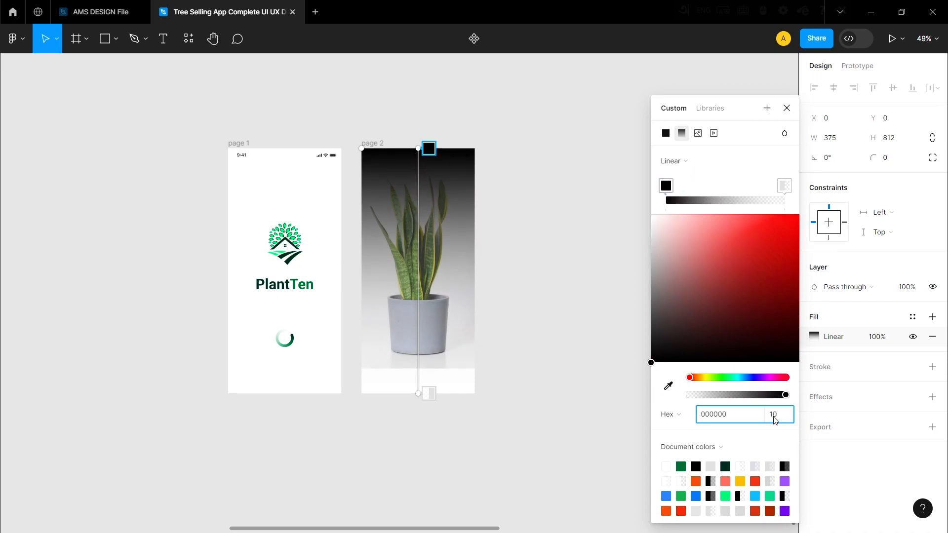
pyautogui.press('Return')
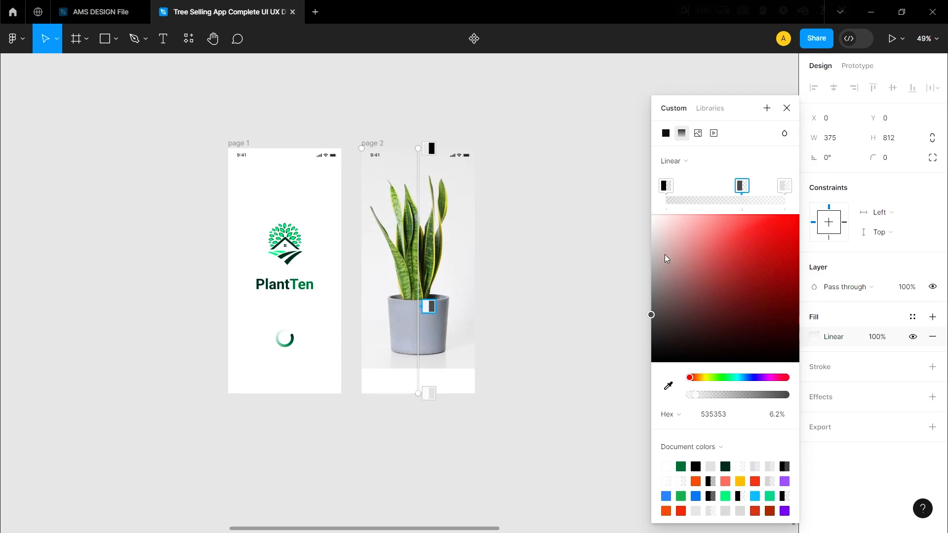
# Make the gradient's middle stop opaque white FFFFFF, move it slightly lower, and set the end stop to FFFFFF at 100%.
pyautogui.moveTo(701, 398); pyautogui.dragTo(862, 404)
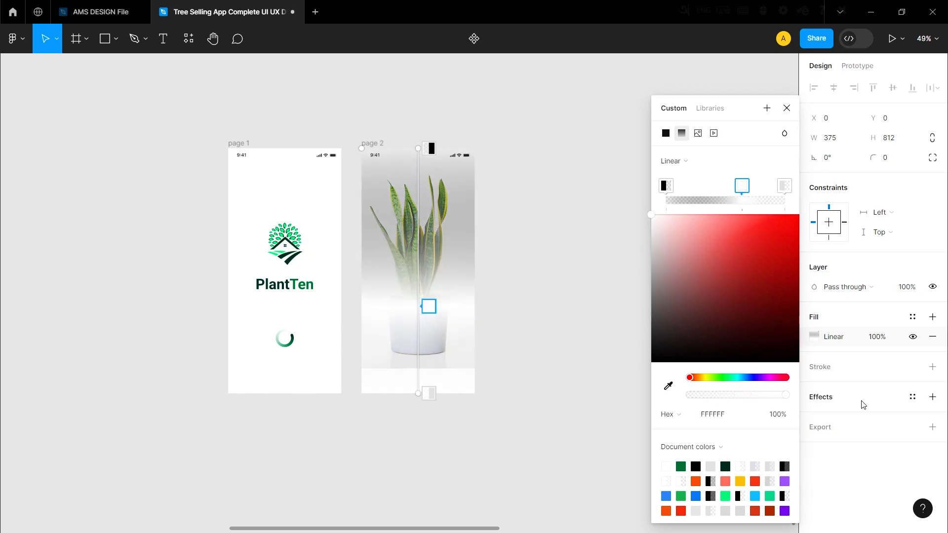
pyautogui.moveTo(432, 304); pyautogui.dragTo(423, 324)
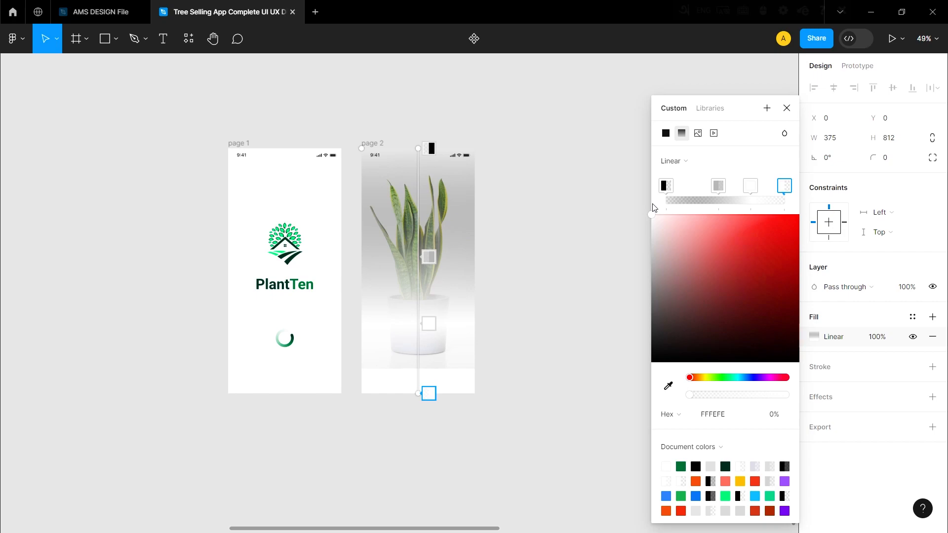
pyautogui.moveTo(697, 398); pyautogui.dragTo(789, 395)
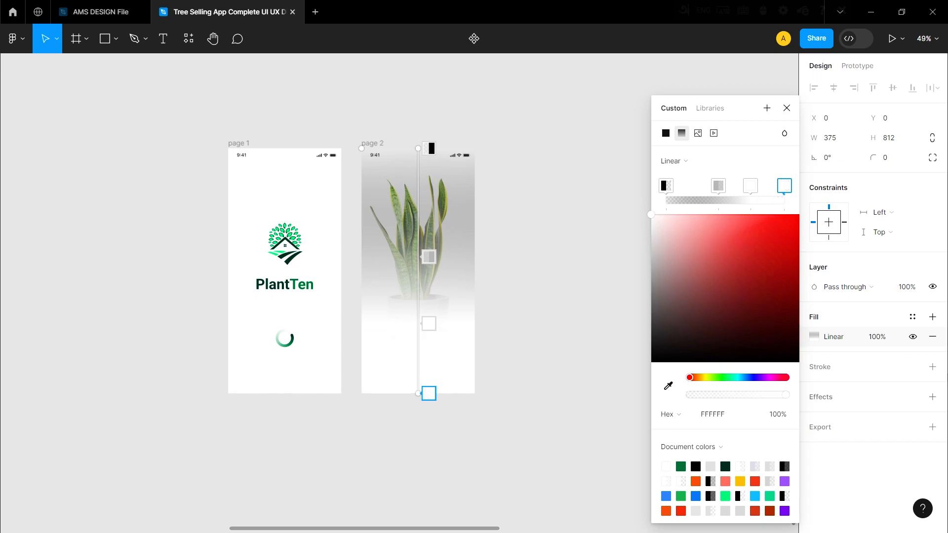
# Set the upper middle gradient stop to 000000 at 10% and shift both middle stops toward the gradient's start.
pyautogui.scroll(3, 423, 333)
pyautogui.click(425, 324)
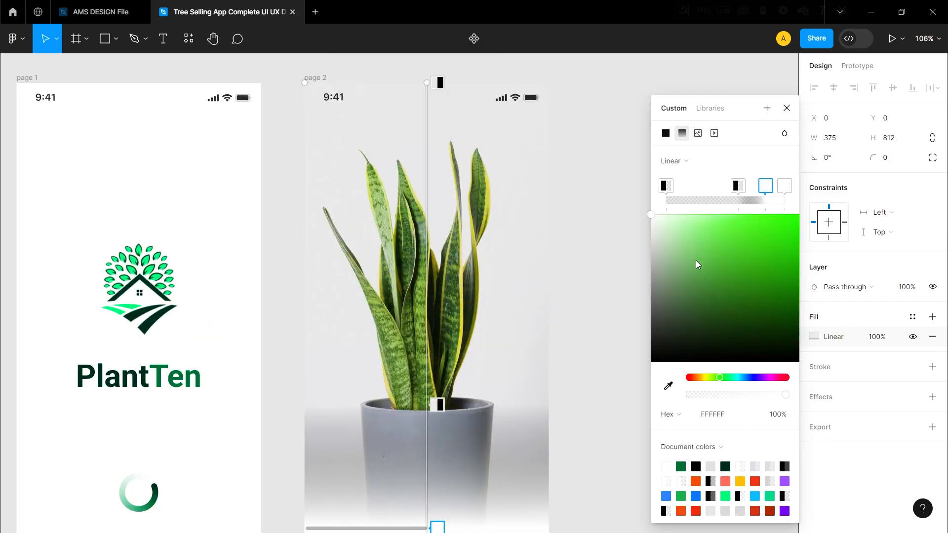
pyautogui.moveTo(763, 186); pyautogui.dragTo(730, 188)
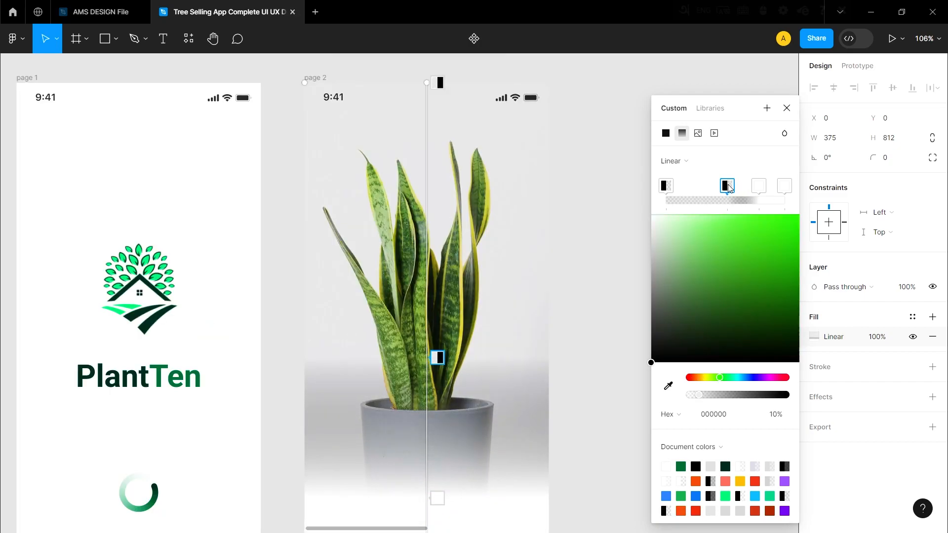
# Set the first two gradient stops to 0% opacity and change the second stop's color to FFFFFF.
pyautogui.scroll(-4, 601, 267)
pyautogui.moveTo(692, 398); pyautogui.dragTo(687, 395)
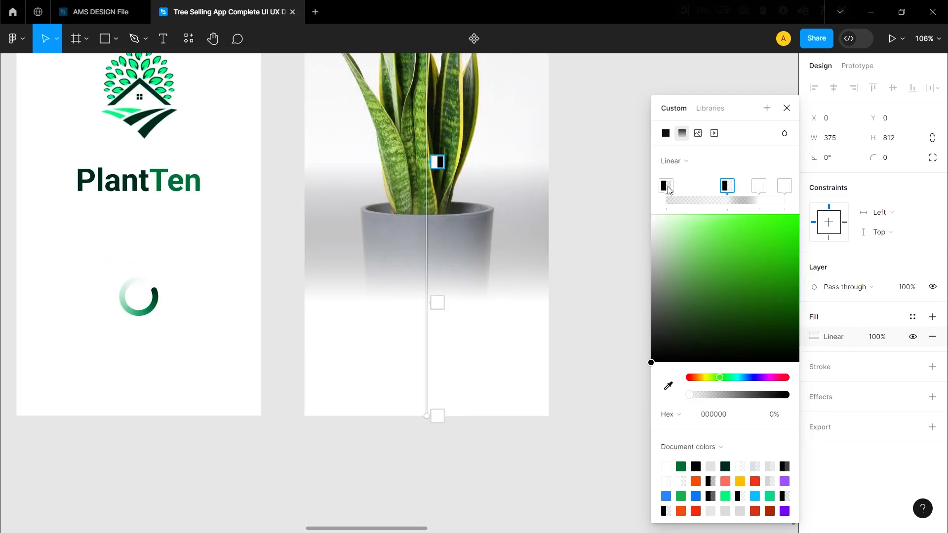
pyautogui.scroll(-1, 580, 349)
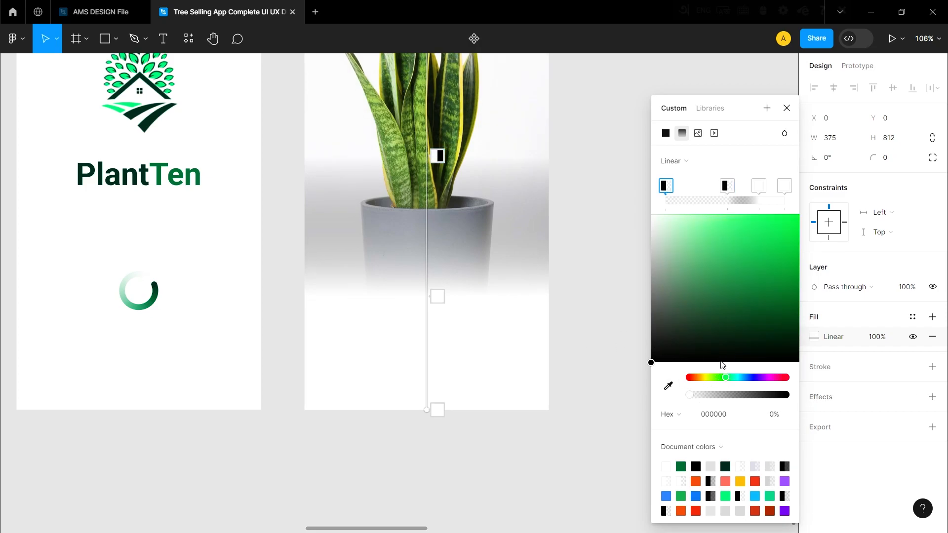
pyautogui.click(724, 187)
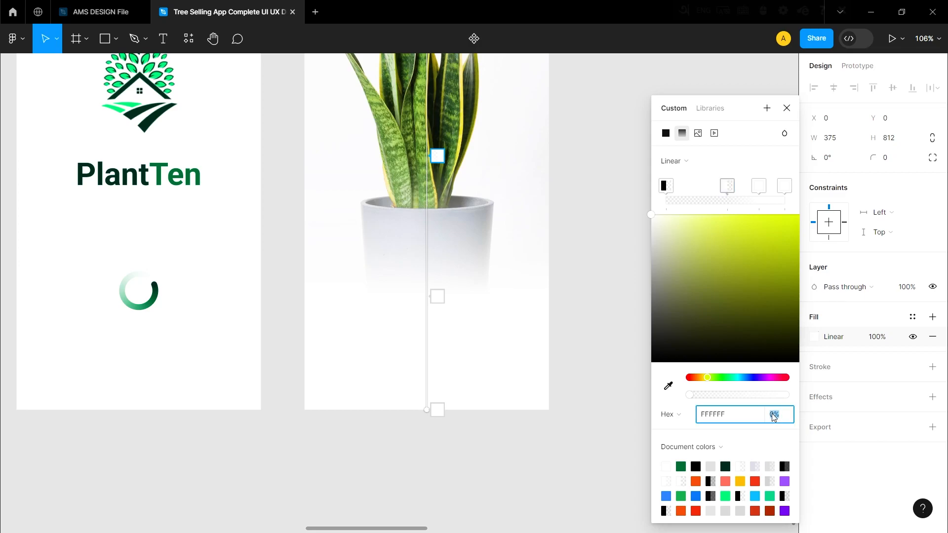
pyautogui.click(759, 186)
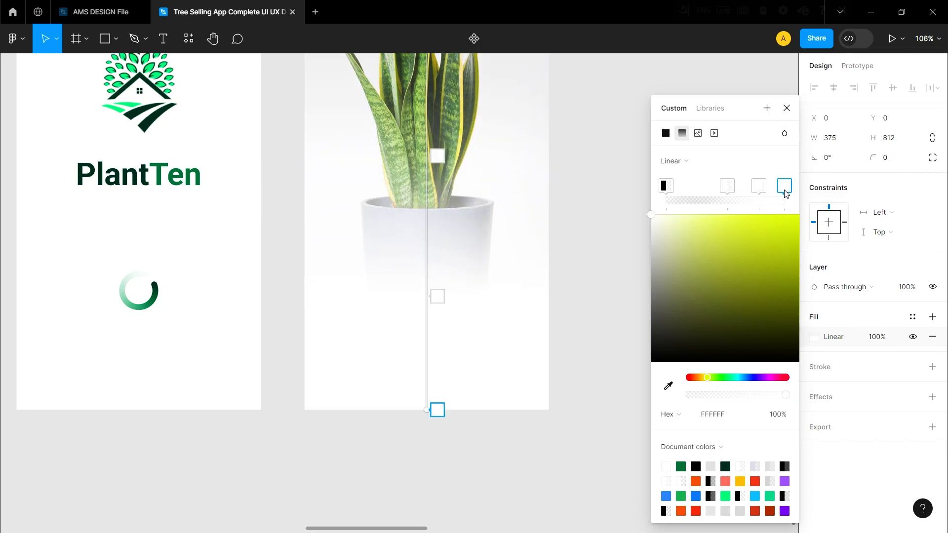
# Move the second gradient stop further toward the gradient's end and set the overlay fill's overall opacity to 85%.
pyautogui.scroll(-5, 472, 313)
pyautogui.moveTo(473, 216); pyautogui.dragTo(470, 239)
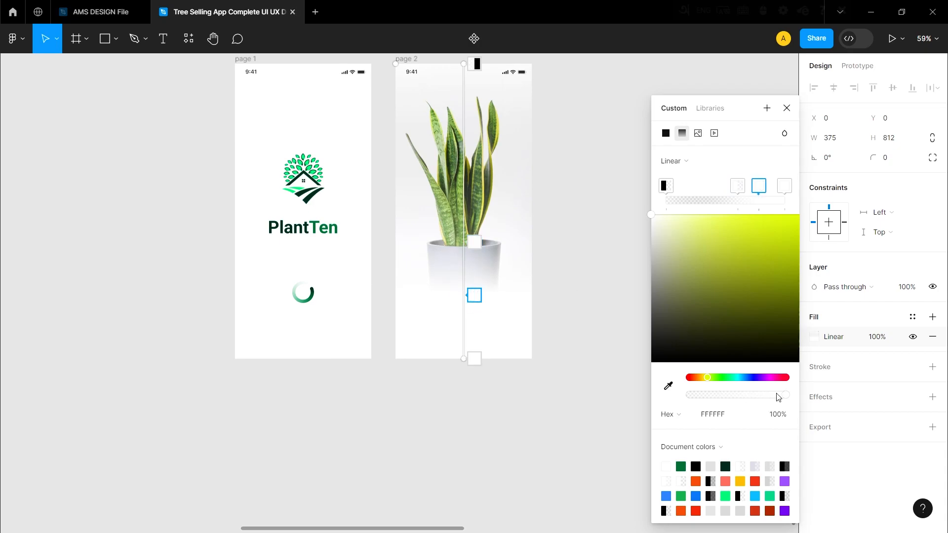
pyautogui.click(877, 338)
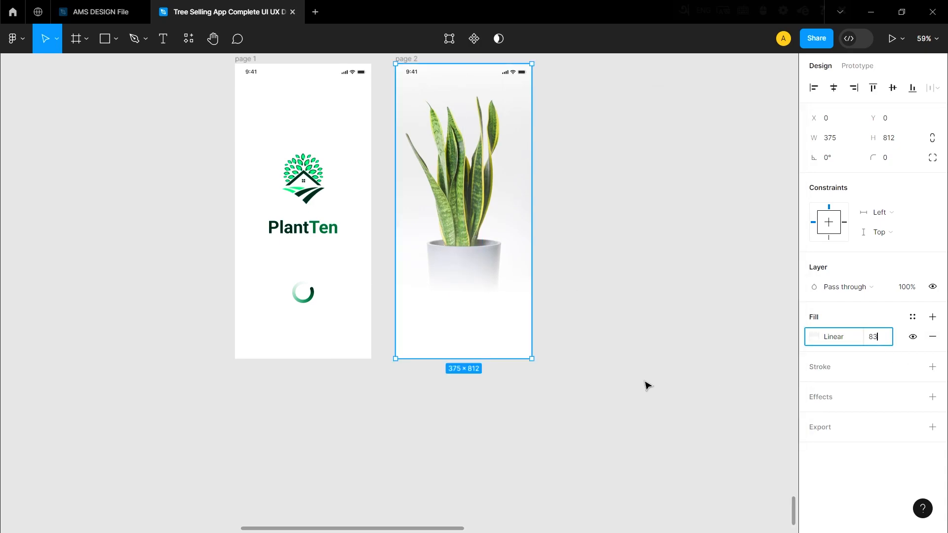
pyautogui.click(625, 382)
pyautogui.scroll(1, 491, 338)
pyautogui.scroll(-1, 487, 336)
pyautogui.click(469, 310)
pyautogui.click(590, 298)
pyautogui.scroll(-4, 464, 288)
pyautogui.scroll(6, 472, 283)
# Place "Welcome to", the PlantTen wordmark and the tagline "The best PlantTen e-commerce & Online store app of the century for your needs!" over page 2's pot.
pyautogui.click(432, 201)
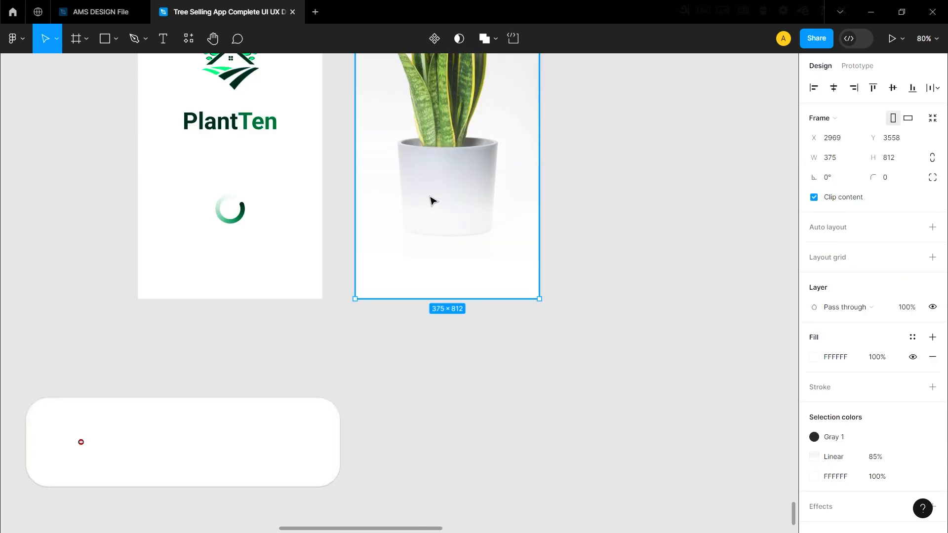
pyautogui.hotkey('ctrl', 'v')
pyautogui.click(583, 236)
pyautogui.scroll(2, 395, 239)
pyautogui.moveTo(422, 200); pyautogui.dragTo(425, 218)
pyautogui.click(185, 438)
pyautogui.scroll(-6, 345, 395)
pyautogui.scroll(3, 346, 395)
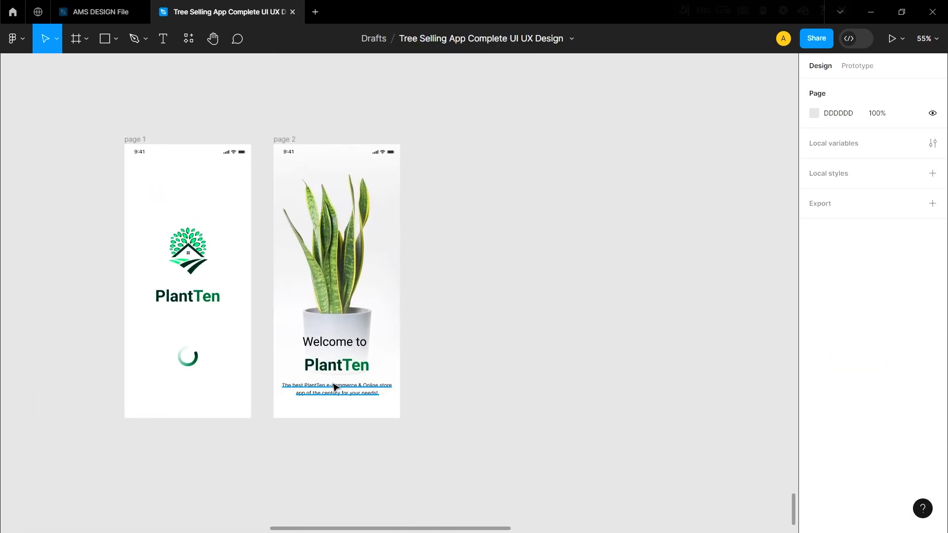
# Duplicate page 2 as page 3 beside it and delete the copied plant photo, gradient overlay and welcome text.
pyautogui.click(285, 110)
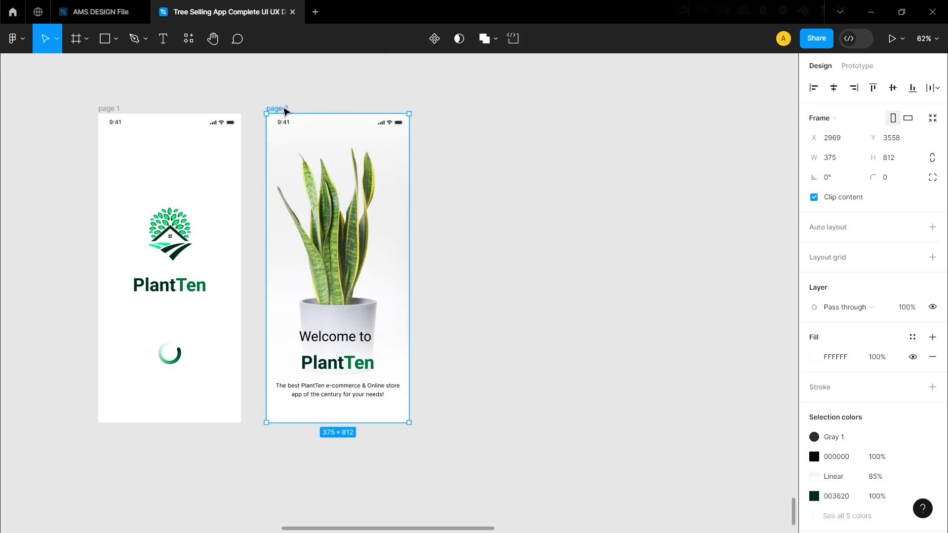
pyautogui.keyDown('alt'); pyautogui.moveTo(340, 261); pyautogui.dragTo(510, 261); pyautogui.keyUp('alt')
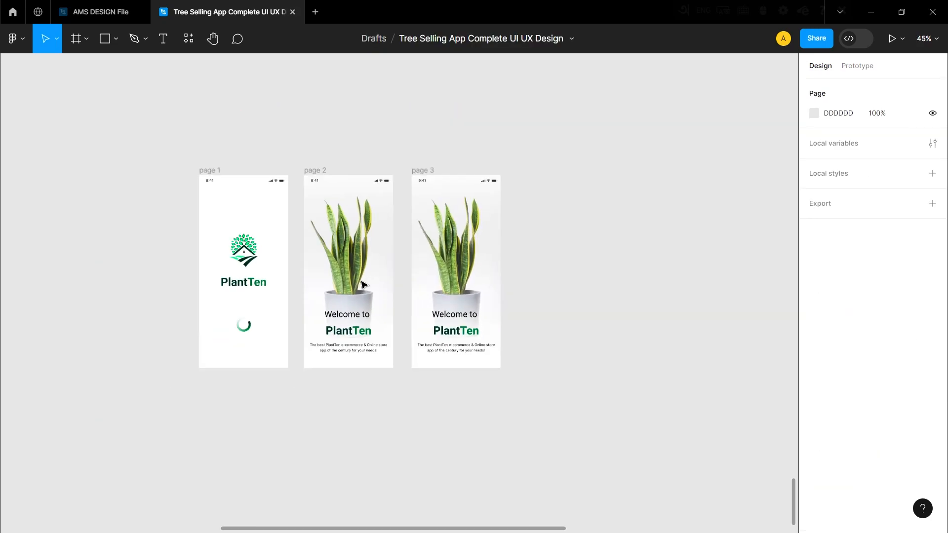
pyautogui.scroll(5, 429, 300)
pyautogui.click(405, 267)
pyautogui.doubleClick(404, 263)
pyautogui.moveTo(405, 264); pyautogui.dragTo(639, 263)
pyautogui.press('Delete')
pyautogui.click(402, 348)
pyautogui.press('Delete')
pyautogui.click(392, 355)
pyautogui.press('Delete')
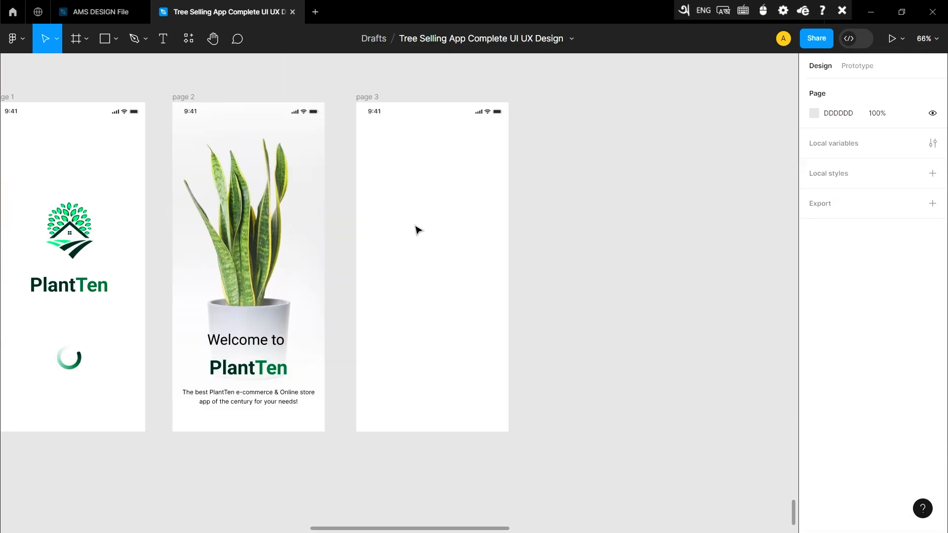
# Paste the photo of the broad-leaved plant in a white pot and position it in the upper part of page 3.
pyautogui.hotkey('ctrl', 'v')
pyautogui.click(632, 210)
pyautogui.moveTo(402, 284); pyautogui.dragTo(460, 234)
pyautogui.click(565, 221)
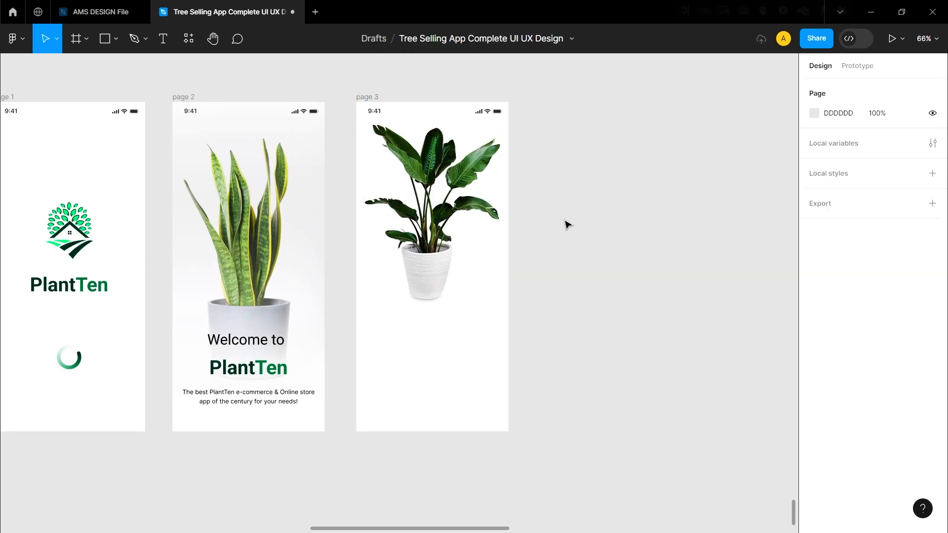
pyautogui.scroll(3, 469, 245)
pyautogui.scroll(-3, 446, 264)
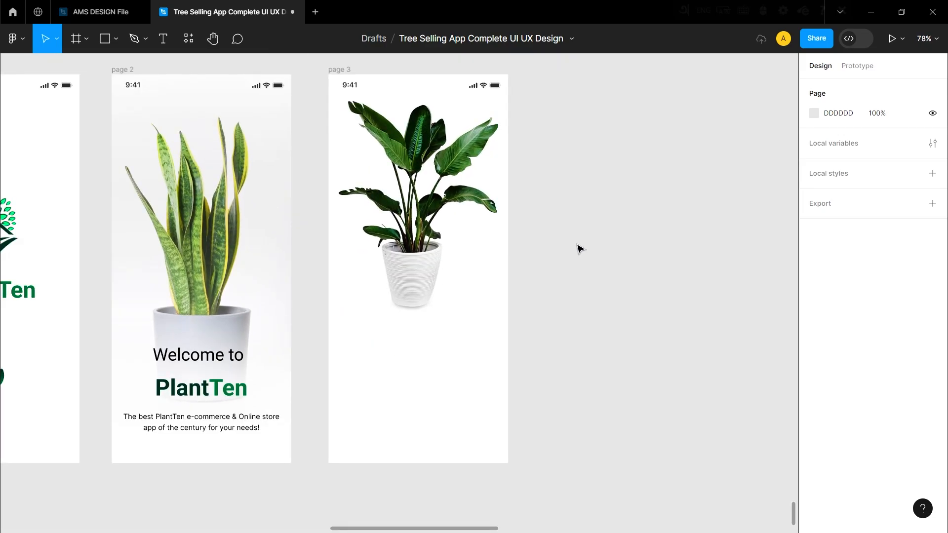
# Add the centered heading "We provide high quality plants just for you" to page 3 in black Roboto SemiBold 36 with 120% line height.
pyautogui.scroll(1, 553, 245)
pyautogui.moveTo(441, 219); pyautogui.dragTo(442, 220)
pyautogui.moveTo(442, 221); pyautogui.dragTo(442, 221)
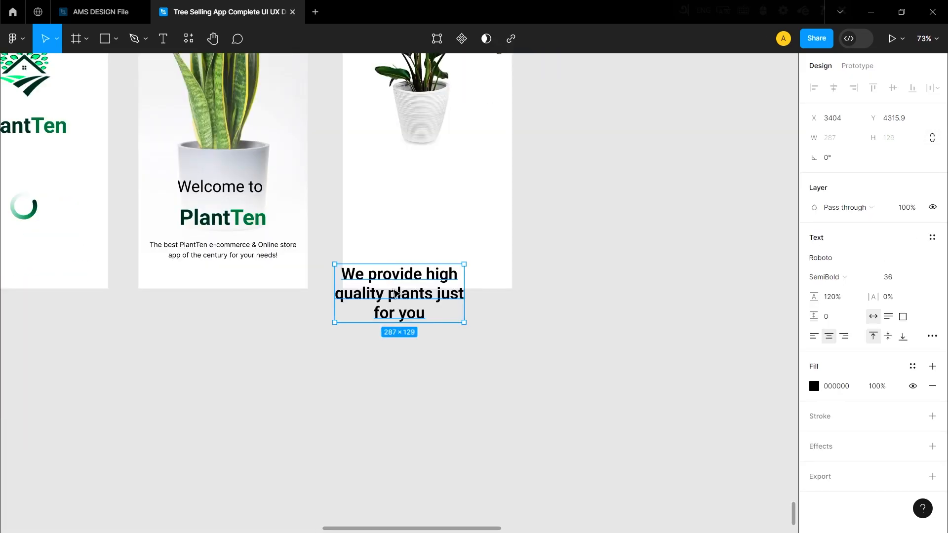
pyautogui.moveTo(394, 289); pyautogui.dragTo(381, 192)
pyautogui.click(563, 212)
pyautogui.scroll(3, 562, 211)
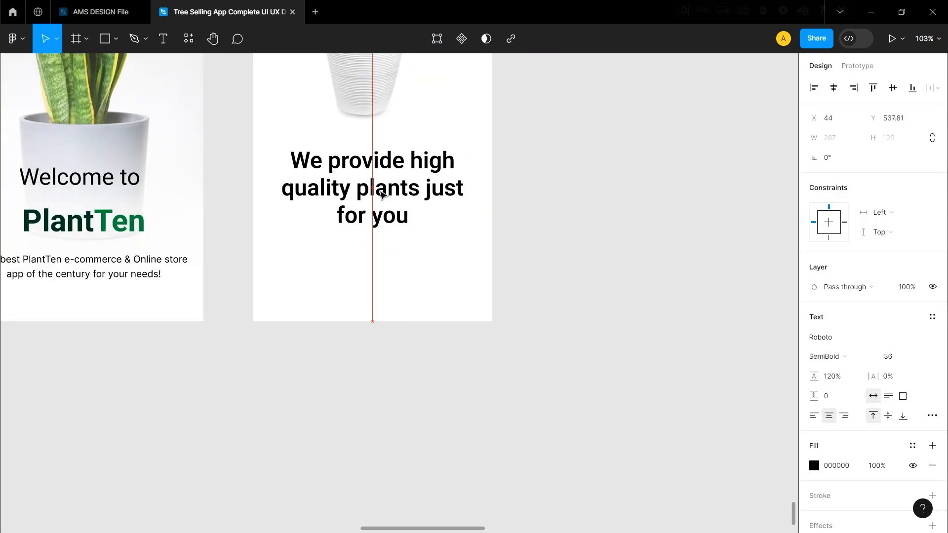
pyautogui.click(582, 214)
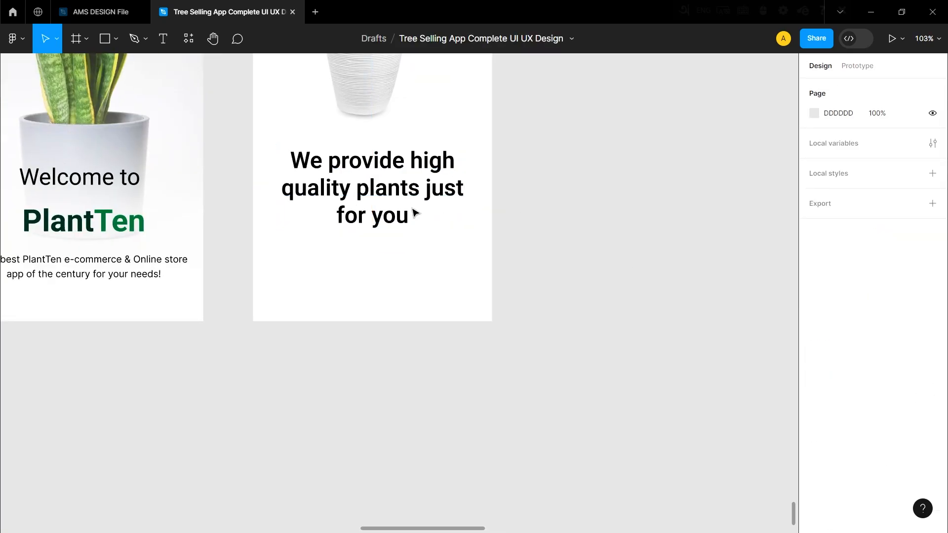
# Move the page 3 heading up so it sits directly beneath the pot, keeping it horizontally centered.
pyautogui.scroll(2, 415, 217)
pyautogui.click(431, 257)
pyautogui.scroll(1, 412, 321)
pyautogui.moveTo(384, 247); pyautogui.dragTo(382, 223)
pyautogui.scroll(-3, 403, 302)
pyautogui.scroll(2, 402, 300)
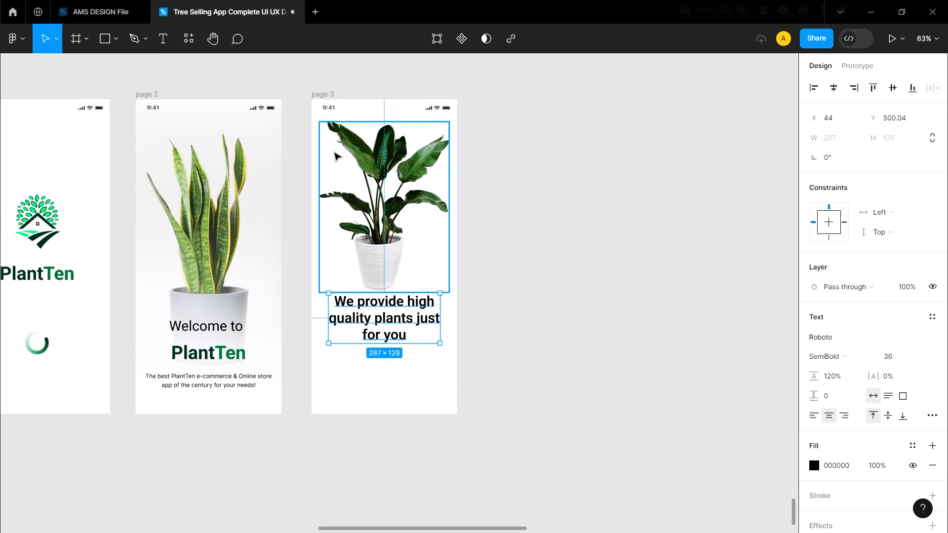
pyautogui.scroll(-3, 356, 193)
pyautogui.scroll(3, 214, 144)
# Add a layout grid to page 2, switch it to columns and set the margin to 20.
pyautogui.click(237, 106)
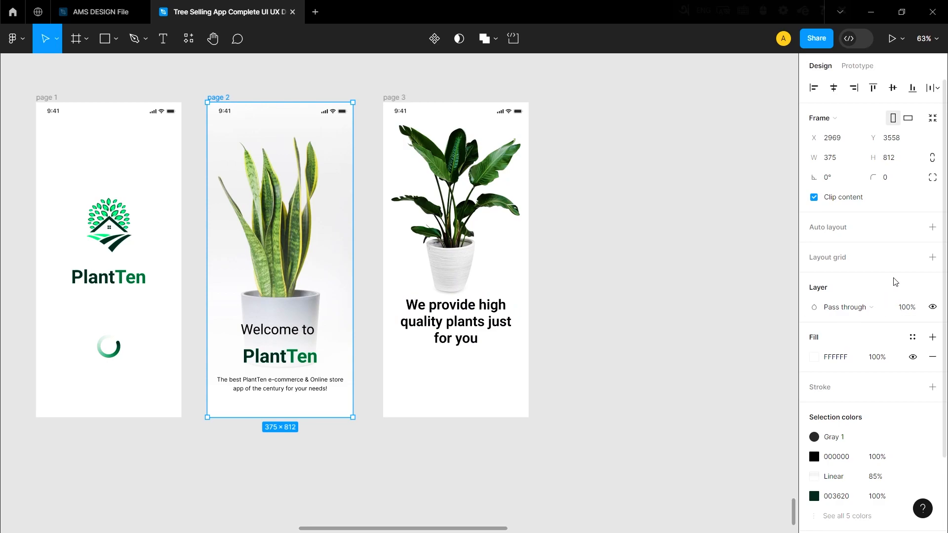
pyautogui.click(933, 258)
pyautogui.click(814, 278)
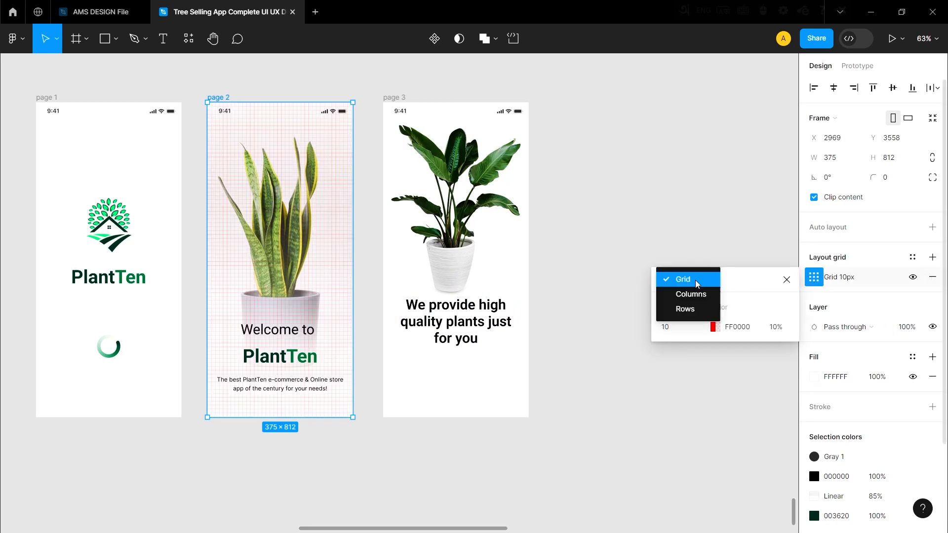
pyautogui.click(695, 280)
pyautogui.click(693, 295)
pyautogui.click(771, 369)
pyautogui.write('20')
pyautogui.click(613, 363)
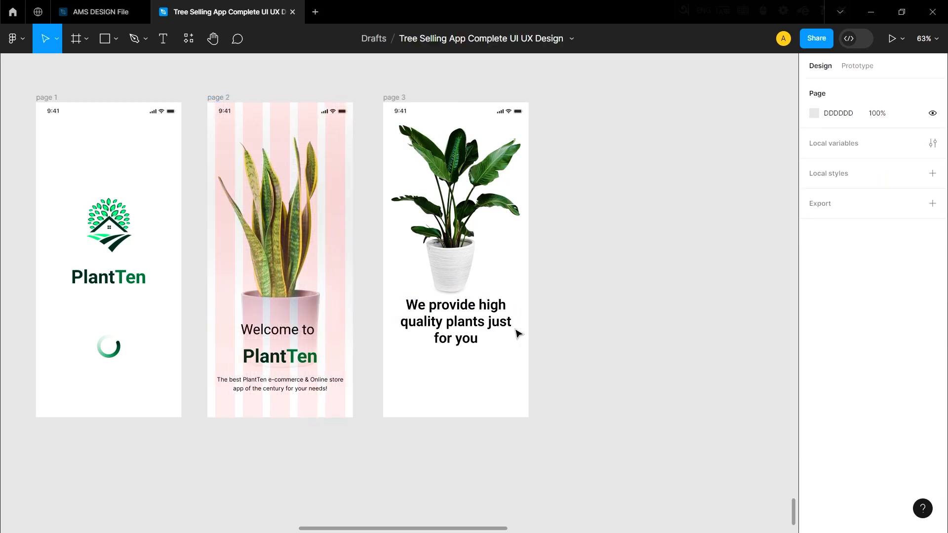
# Check the welcome text block and overlay against the columns on page 2, and hide its layout grid.
pyautogui.scroll(3, 314, 311)
pyautogui.scroll(-2, 296, 311)
pyautogui.click(271, 336)
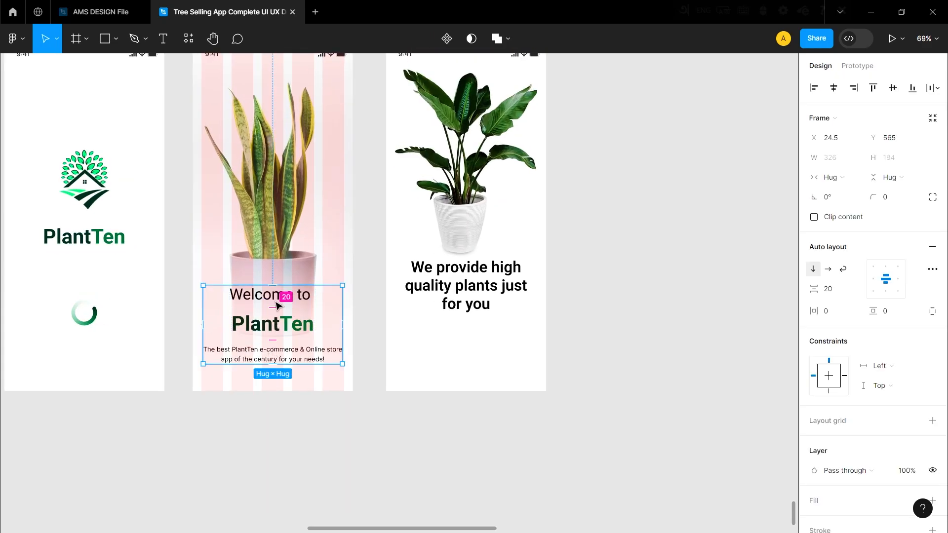
pyautogui.scroll(1, 280, 258)
pyautogui.click(280, 259)
pyautogui.doubleClick(280, 258)
pyautogui.doubleClick(374, 255)
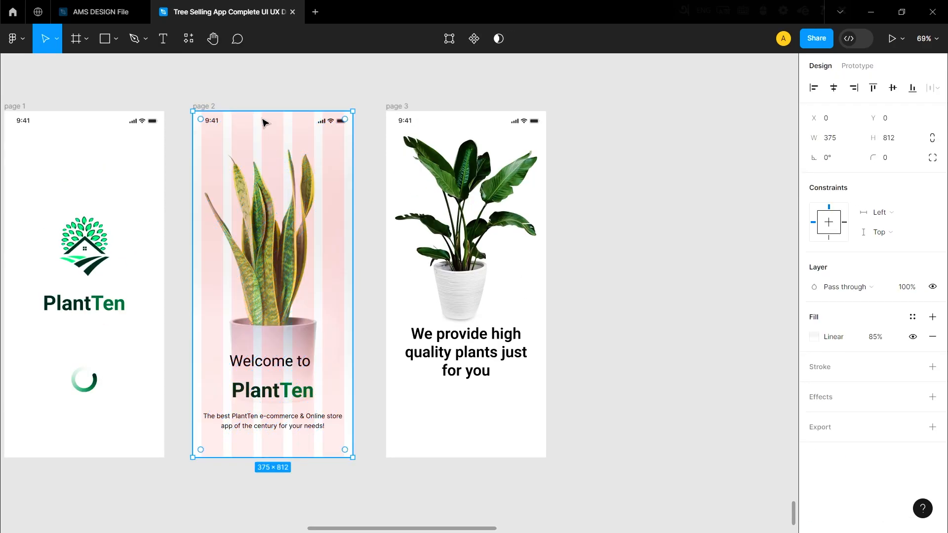
pyautogui.click(234, 90)
pyautogui.click(204, 106)
pyautogui.click(913, 278)
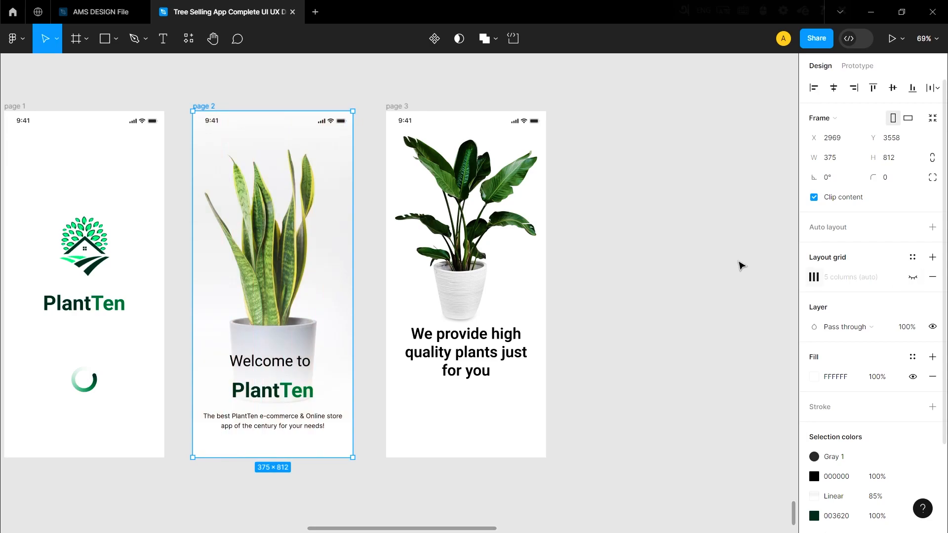
pyautogui.click(637, 279)
# Draw a small rectangle below the page 3 heading, size it 25 × 8 and round its corners to 5.
pyautogui.scroll(-1, 471, 280)
pyautogui.scroll(5, 469, 279)
pyautogui.moveTo(344, 268); pyautogui.dragTo(361, 274)
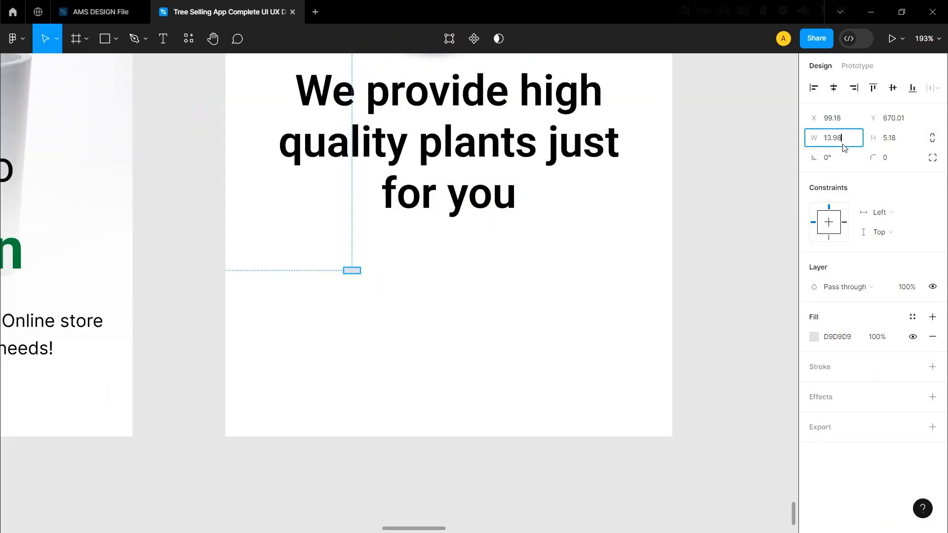
pyautogui.click(895, 138)
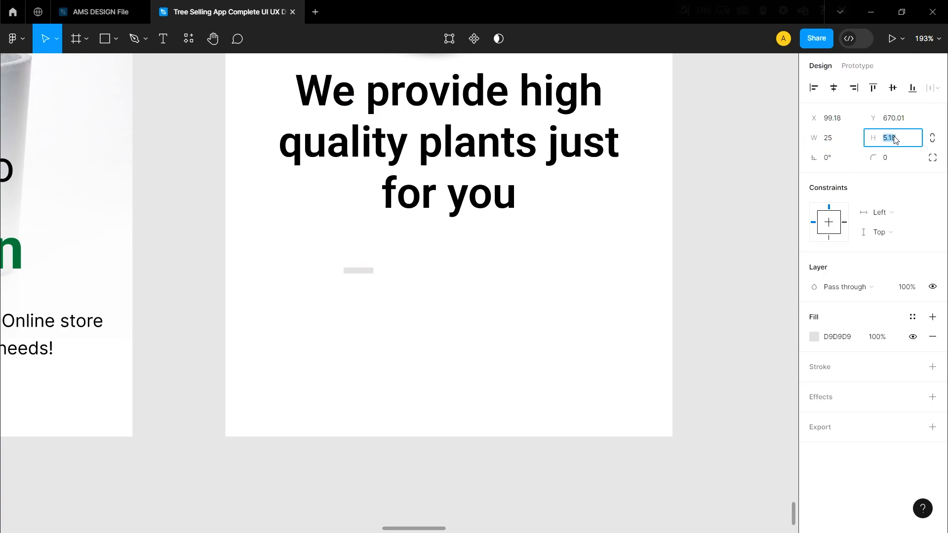
pyautogui.write('8')
pyautogui.click(887, 157)
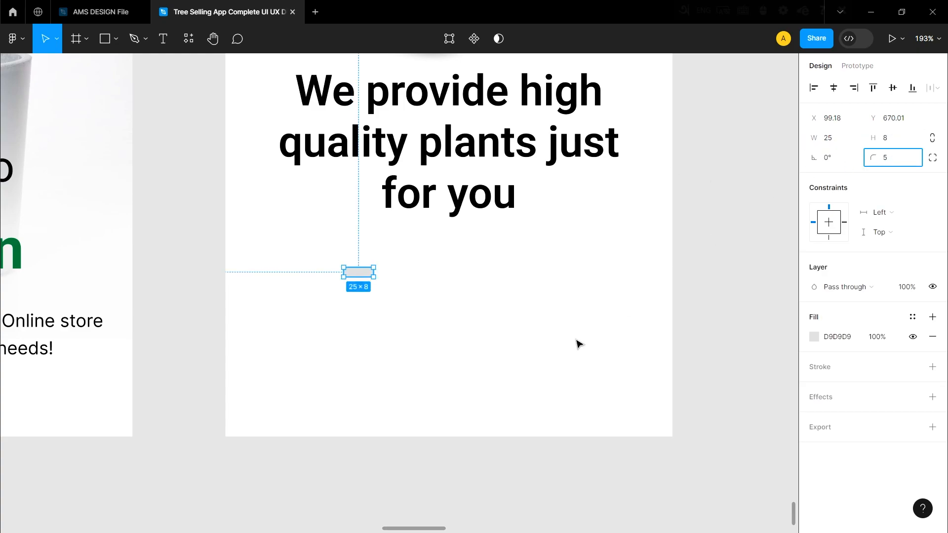
pyautogui.click(628, 300)
# Reposition the small rounded bar beneath the heading and fill it with the green document color 007336.
pyautogui.scroll(3, 346, 296)
pyautogui.moveTo(363, 296); pyautogui.dragTo(407, 318)
pyautogui.click(445, 320)
pyautogui.click(416, 325)
pyautogui.click(818, 337)
pyautogui.click(697, 459)
pyautogui.click(561, 431)
pyautogui.scroll(-3, 434, 327)
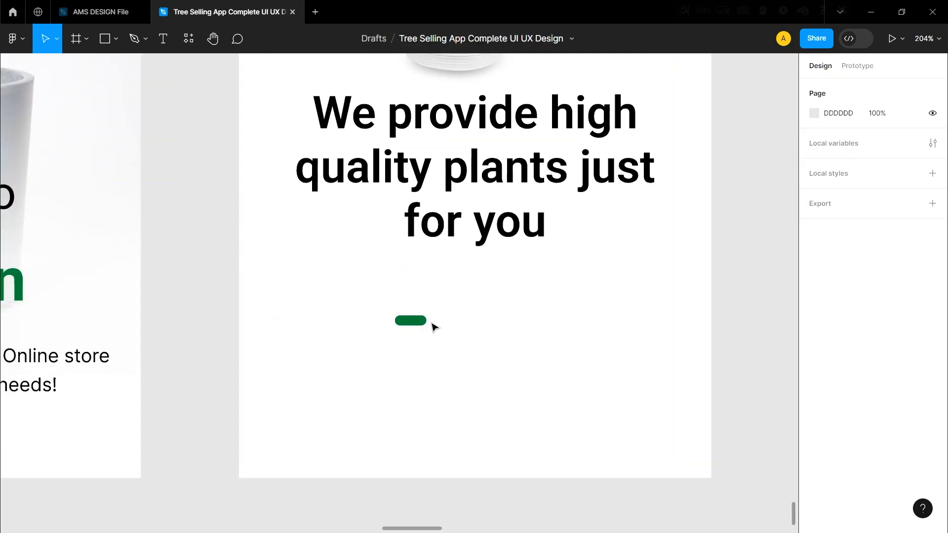
# Draw an 8 × 8 circle filled D9D9D9 just after the green bar, vertically aligned with it.
pyautogui.scroll(1, 433, 327)
pyautogui.moveTo(466, 317); pyautogui.dragTo(432, 305)
pyautogui.click(741, 267)
pyautogui.scroll(3, 467, 326)
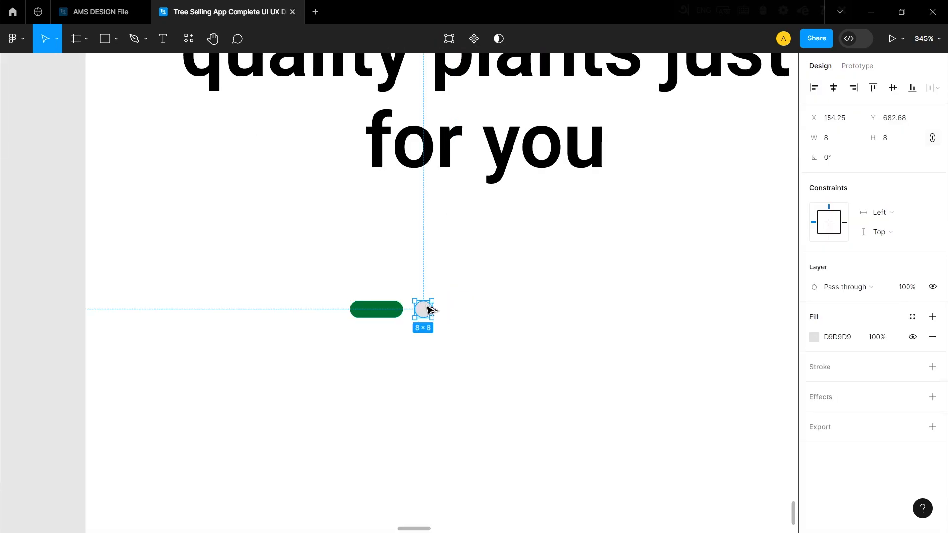
# Duplicate the grey circle and combine the green bar and both circles in a horizontal auto layout with spacing 5.
pyautogui.click(411, 352)
pyautogui.click(387, 309)
pyautogui.keyDown('shift'); pyautogui.click(423, 309); pyautogui.keyUp('shift')
pyautogui.rightClick(434, 310)
pyautogui.click(480, 391)
pyautogui.click(835, 293)
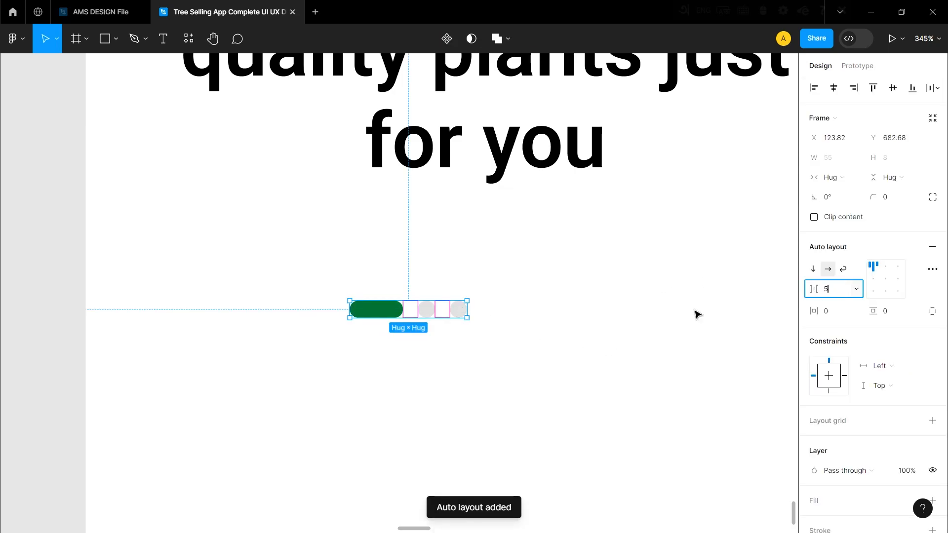
pyautogui.write('5')
pyautogui.click(723, 312)
# Add a layout grid to page 3, switch it to columns and set the margin to 20.
pyautogui.scroll(-6, 451, 339)
pyautogui.scroll(5, 421, 327)
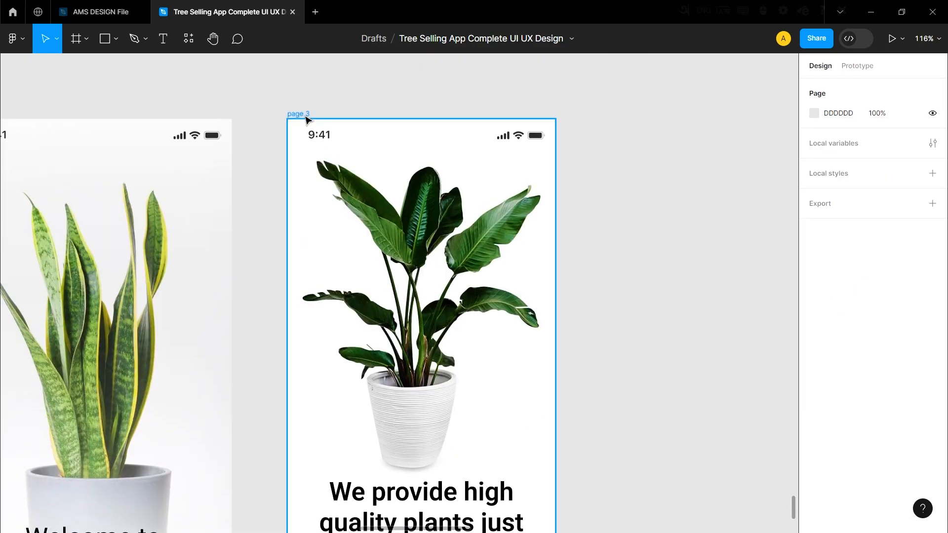
pyautogui.click(306, 117)
pyautogui.click(933, 258)
pyautogui.click(814, 277)
pyautogui.click(675, 279)
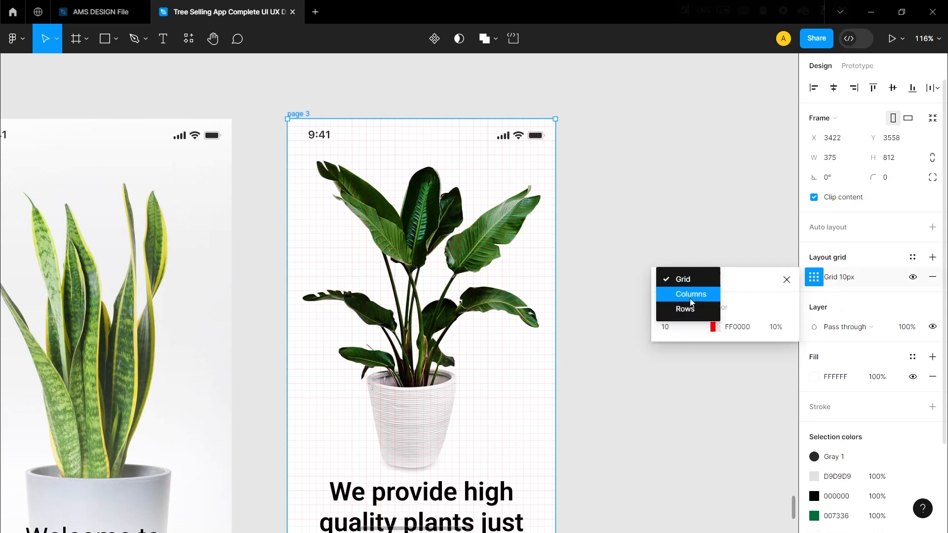
pyautogui.click(681, 291)
pyautogui.click(769, 371)
pyautogui.write('20')
pyautogui.click(604, 286)
pyautogui.scroll(-7, 605, 286)
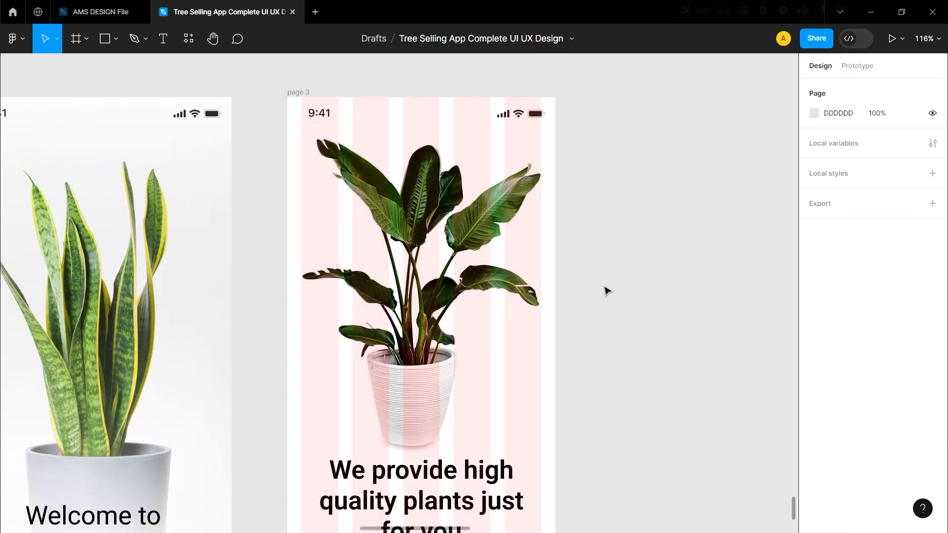
# Center the page indicator under the page 3 heading and reduce the vertical spacing between the two.
pyautogui.scroll(3, 395, 294)
pyautogui.scroll(-2, 406, 219)
pyautogui.scroll(1, 387, 226)
pyautogui.moveTo(387, 227); pyautogui.dragTo(412, 203)
pyautogui.click(619, 237)
pyautogui.scroll(5, 457, 216)
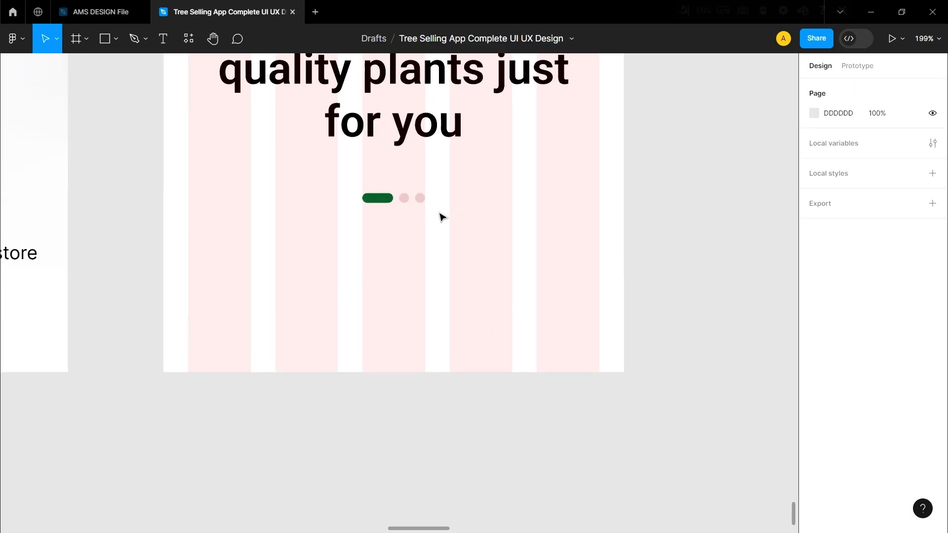
pyautogui.click(406, 196)
pyautogui.keyDown('shift'); pyautogui.click(428, 96); pyautogui.keyUp('shift')
pyautogui.scroll(1, 859, 247)
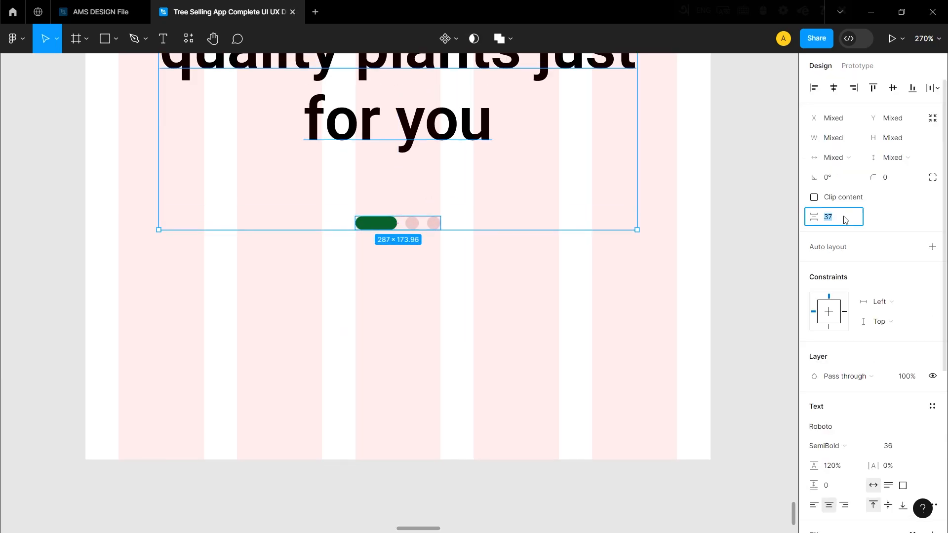
pyautogui.click(444, 290)
pyautogui.scroll(-8, 442, 309)
pyautogui.scroll(4, 440, 306)
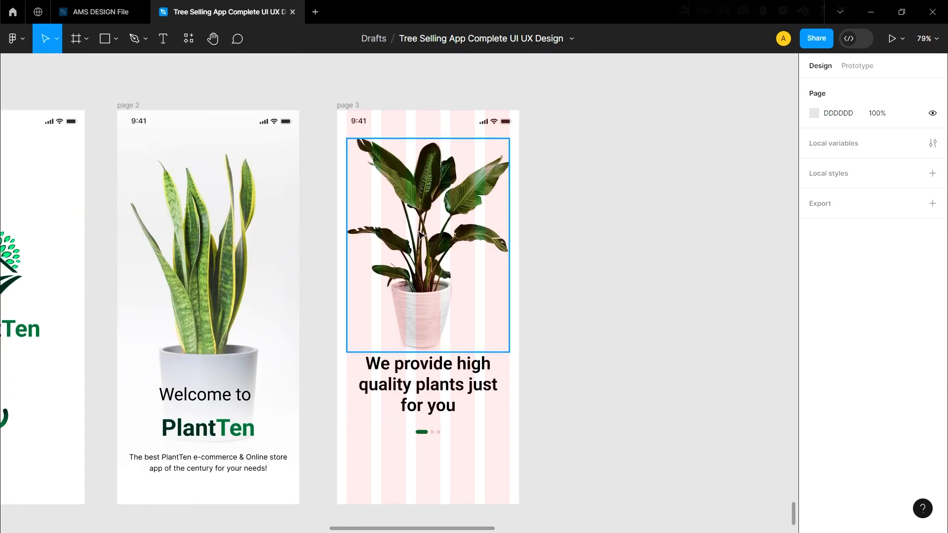
# Hide the layout grid on page 3.
pyautogui.click(359, 114)
pyautogui.click(913, 277)
pyautogui.click(617, 286)
pyautogui.scroll(-4, 489, 299)
pyautogui.scroll(4, 429, 397)
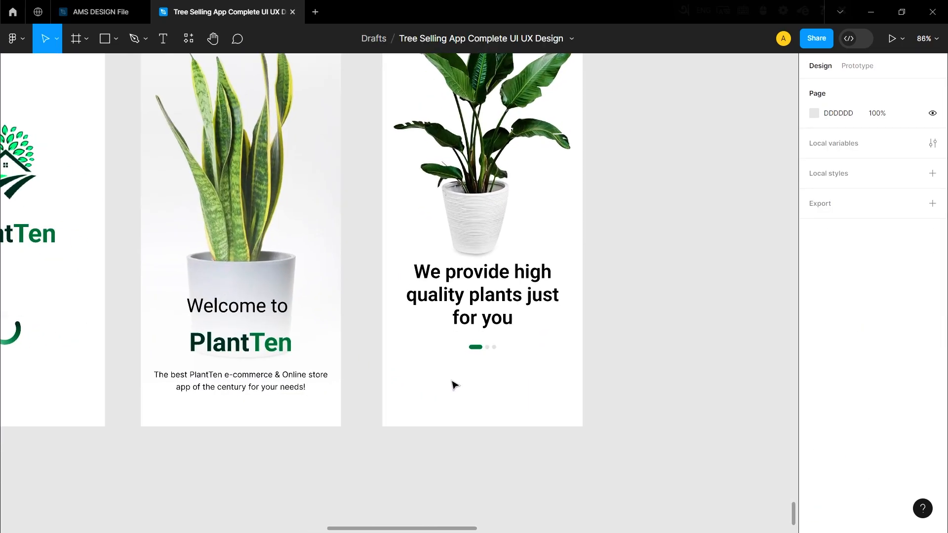
# Add the text "Next" below the page indicator on page 3 in Roboto SemiBold, size 16.
pyautogui.scroll(4, 452, 385)
pyautogui.press('t')
pyautogui.click(325, 307)
pyautogui.click(579, 353)
pyautogui.click(345, 311)
pyautogui.click(919, 357)
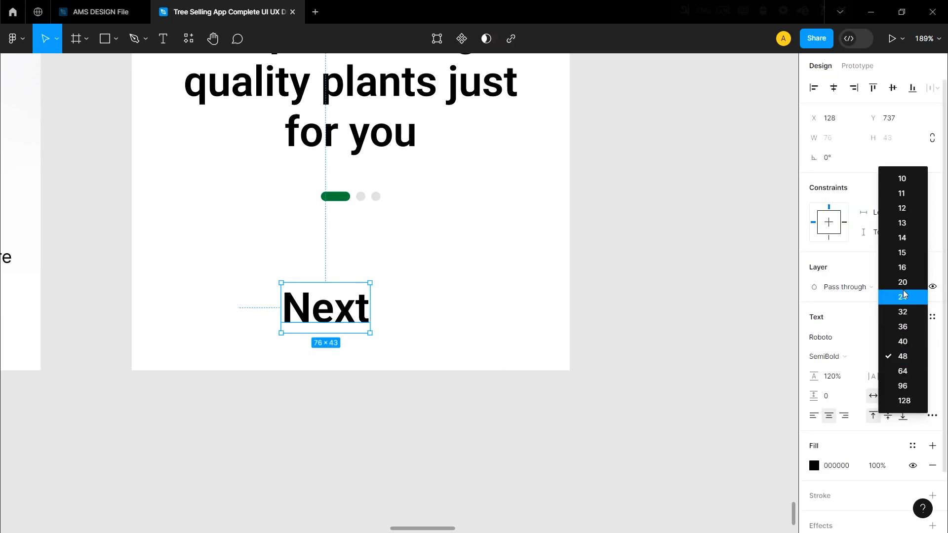
pyautogui.click(902, 268)
pyautogui.scroll(2, 297, 316)
pyautogui.click(345, 291)
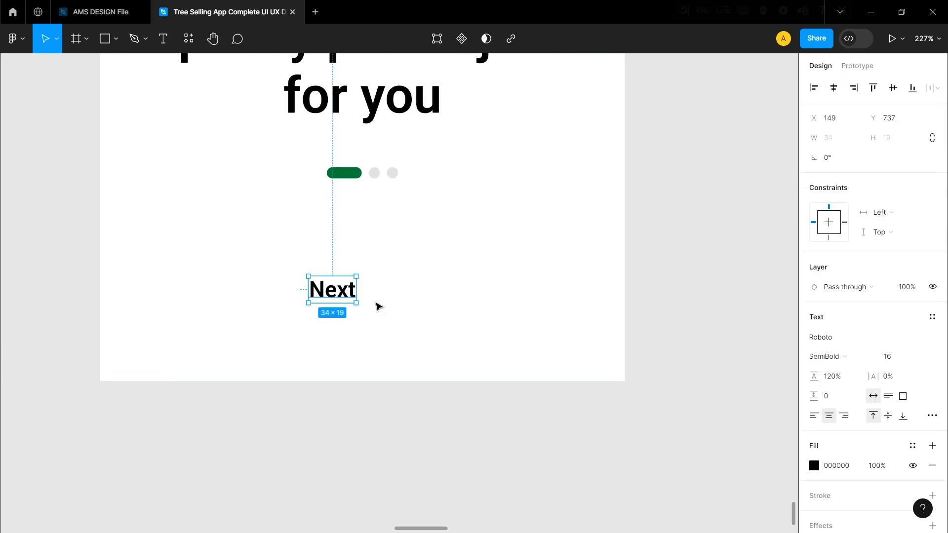
# Wrap the Next text in an auto layout frame 335 wide and 50 high and move it within page 3.
pyautogui.rightClick(326, 290)
pyautogui.click(380, 393)
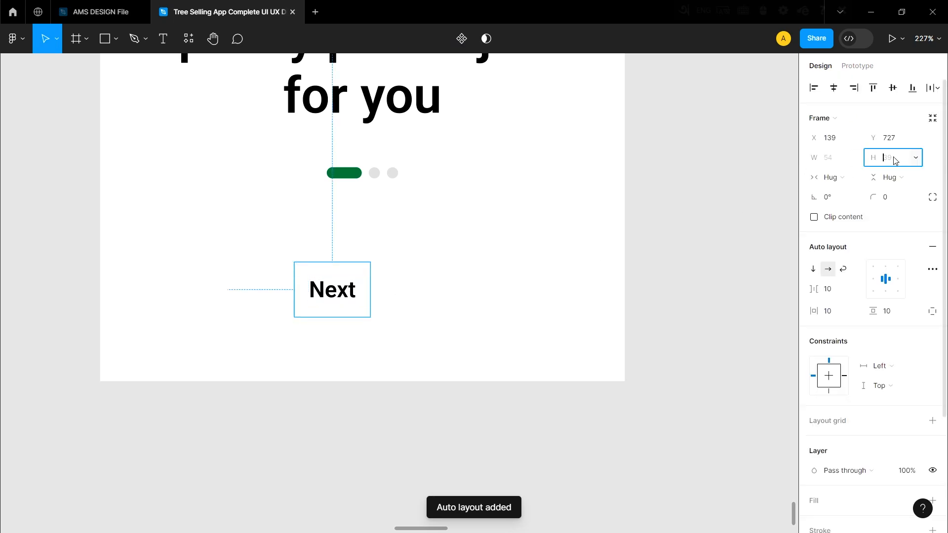
pyautogui.write('50')
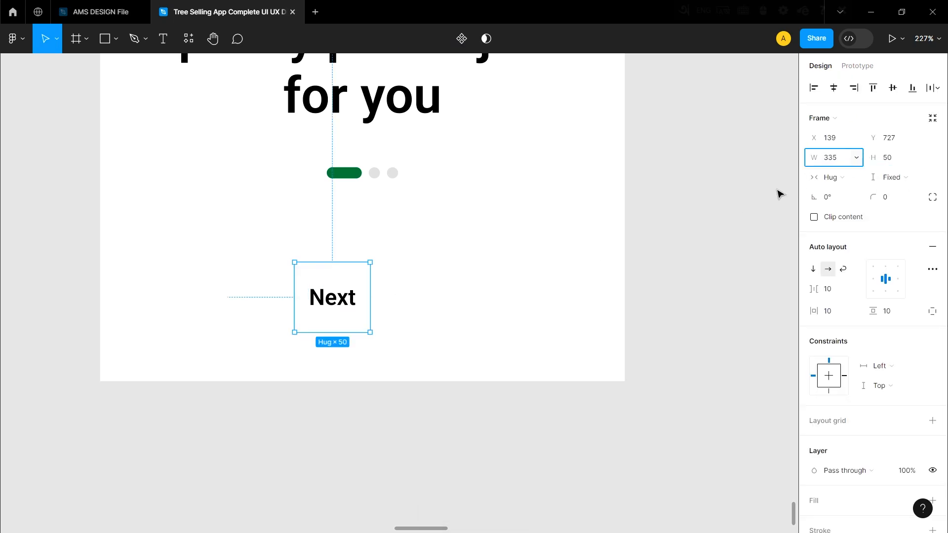
pyautogui.click(660, 289)
pyautogui.moveTo(569, 283); pyautogui.dragTo(429, 285)
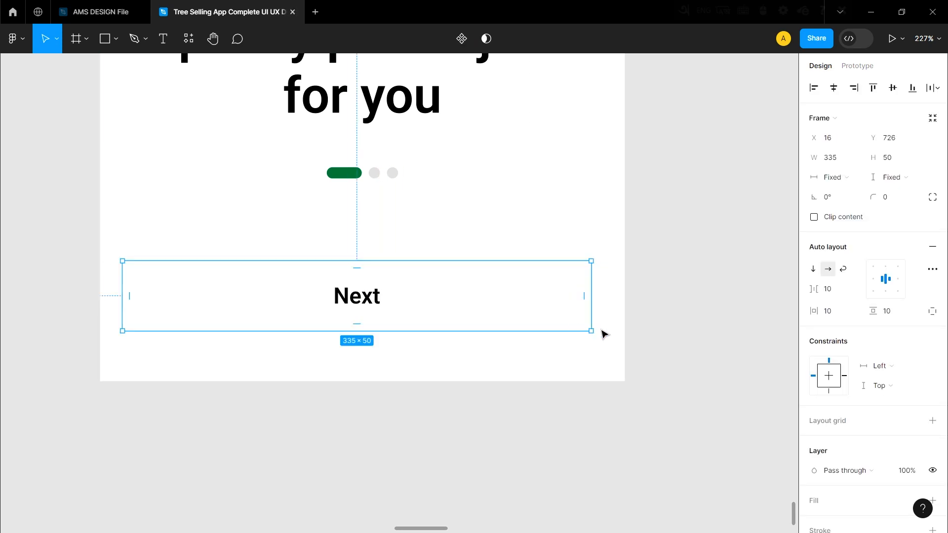
# Give the Next button frame a green 007336 fill.
pyautogui.scroll(-3, 891, 418)
pyautogui.click(932, 347)
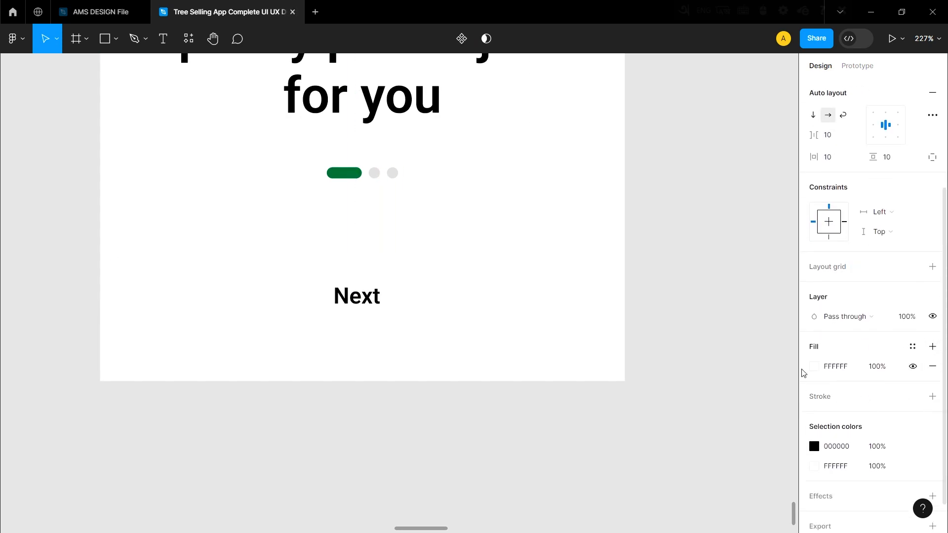
pyautogui.click(813, 366)
pyautogui.click(700, 463)
pyautogui.click(471, 423)
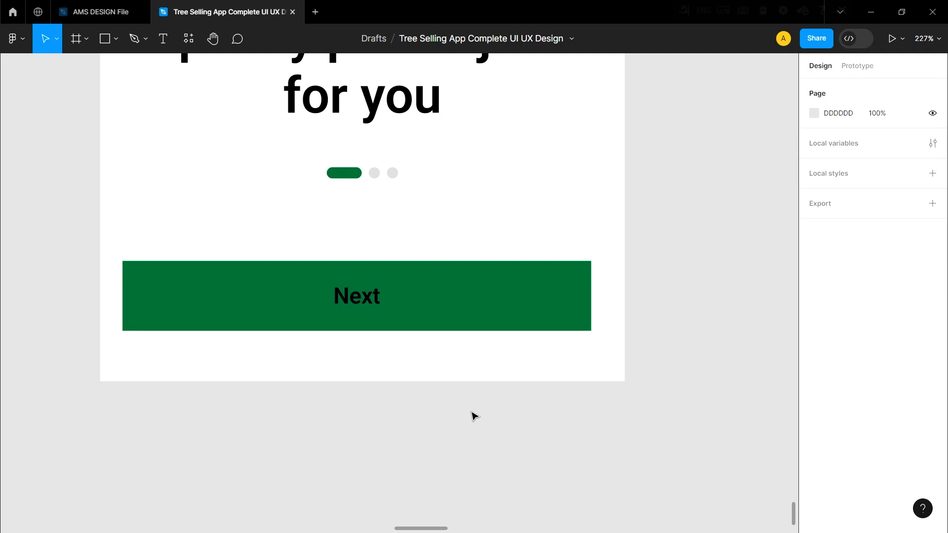
# Change the Next label's text color to white.
pyautogui.click(447, 309)
pyautogui.click(367, 305)
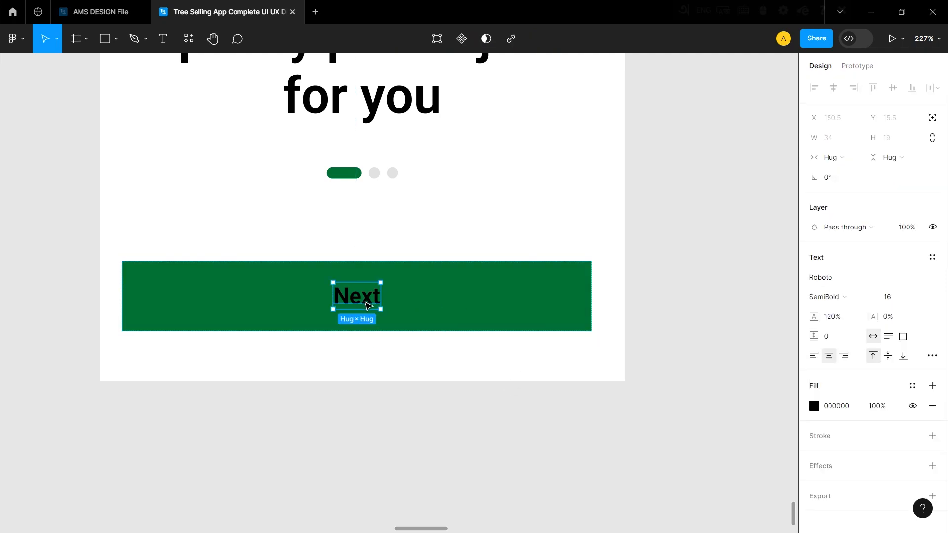
pyautogui.click(814, 406)
pyautogui.moveTo(682, 255); pyautogui.dragTo(647, 210)
pyautogui.click(598, 442)
pyautogui.scroll(-3, 596, 262)
pyautogui.scroll(1, 518, 326)
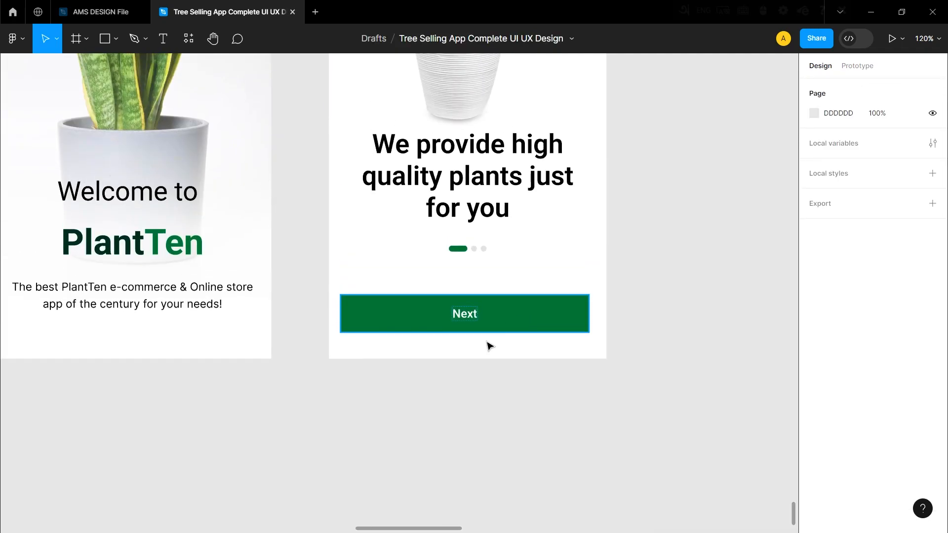
# Round the Next button's corners with a radius of 30.
pyautogui.scroll(-3, 332, 311)
pyautogui.scroll(3, 492, 309)
pyautogui.click(488, 305)
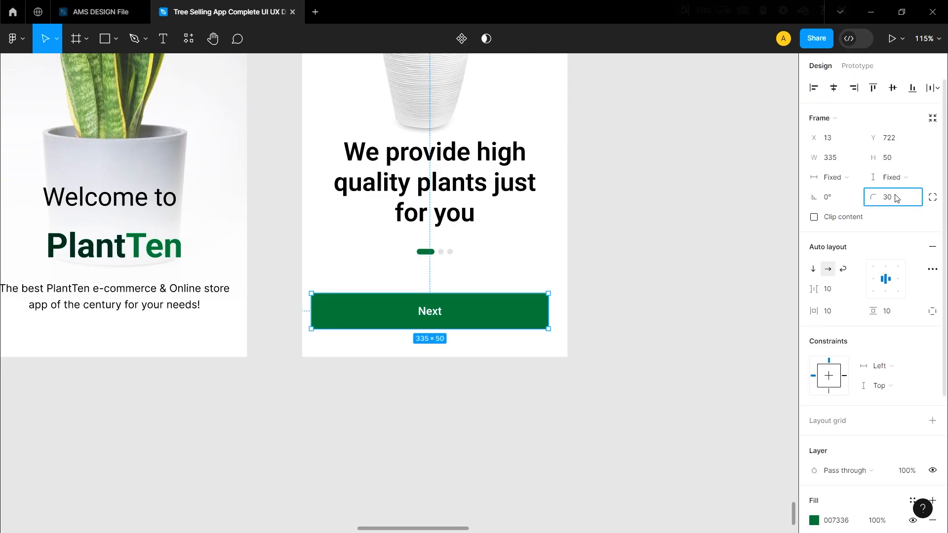
pyautogui.click(637, 316)
# Center the Next button horizontally on page 3 at X 20 and even out its vertical gap below the page indicator.
pyautogui.scroll(-1, 517, 343)
pyautogui.scroll(3, 511, 328)
pyautogui.scroll(-1, 444, 269)
pyautogui.scroll(-1, 441, 259)
pyautogui.scroll(1, 445, 255)
pyautogui.moveTo(442, 254); pyautogui.dragTo(446, 254)
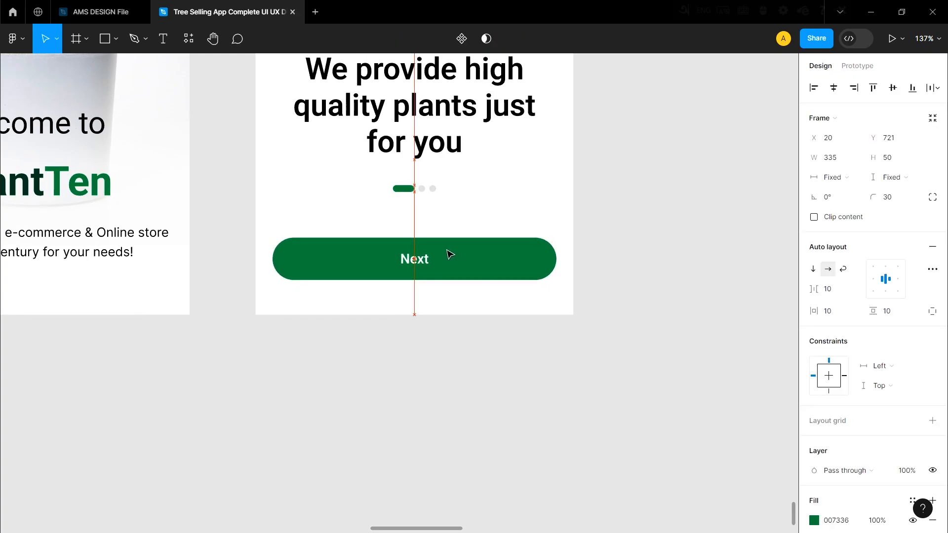
pyautogui.scroll(2, 425, 340)
pyautogui.keyDown('shift'); pyautogui.click(439, 197); pyautogui.keyUp('shift')
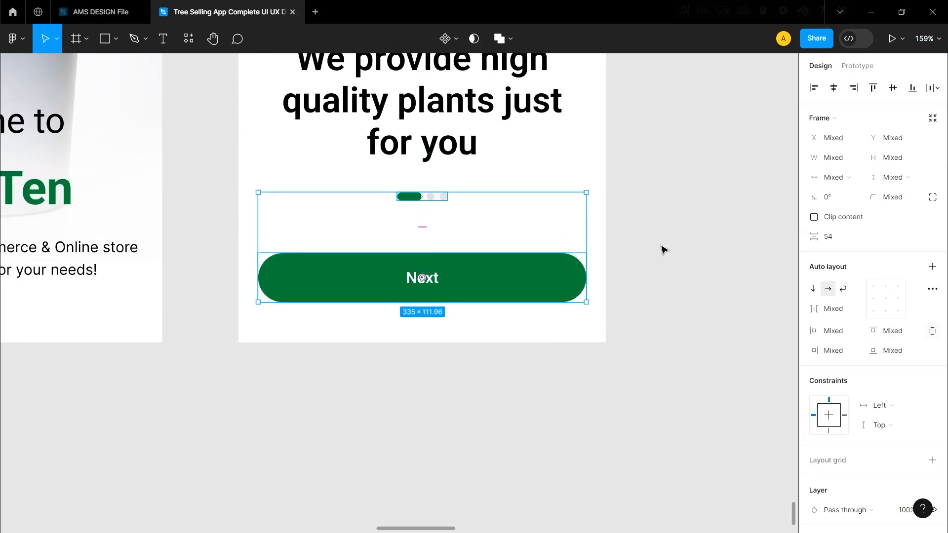
pyautogui.click(667, 285)
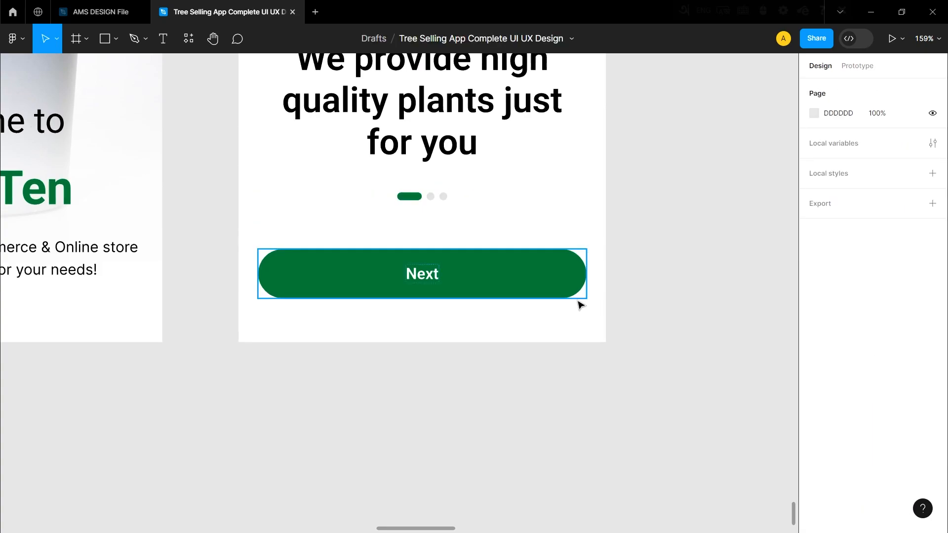
# Duplicate page 3 beside the original as page 4.
pyautogui.scroll(5, 494, 269)
pyautogui.scroll(-6, 479, 258)
pyautogui.scroll(4, 470, 261)
pyautogui.scroll(-4, 366, 249)
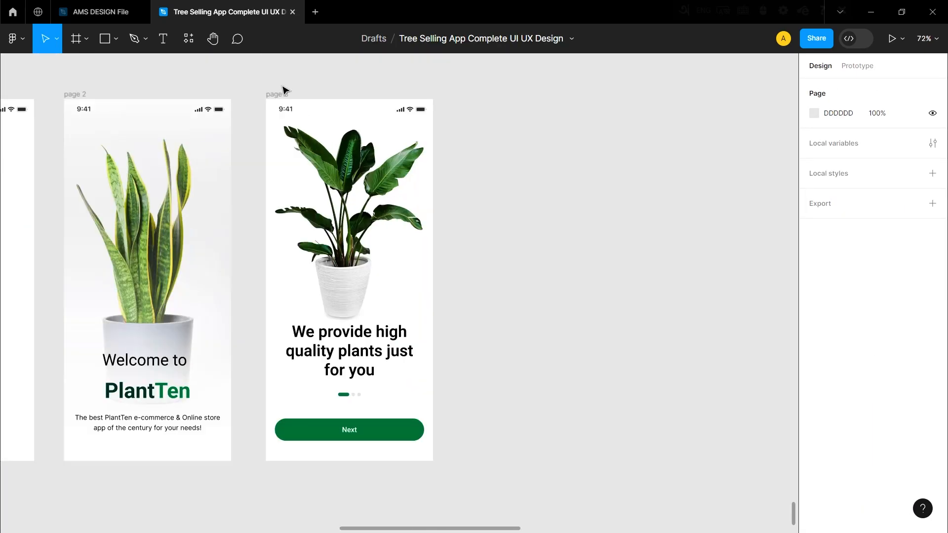
pyautogui.click(283, 92)
pyautogui.moveTo(335, 208); pyautogui.dragTo(563, 208)
pyautogui.click(462, 235)
pyautogui.scroll(-3, 221, 232)
pyautogui.scroll(2, 457, 229)
pyautogui.moveTo(463, 227); pyautogui.dragTo(454, 222)
pyautogui.hotkey('ctrl', 'z')
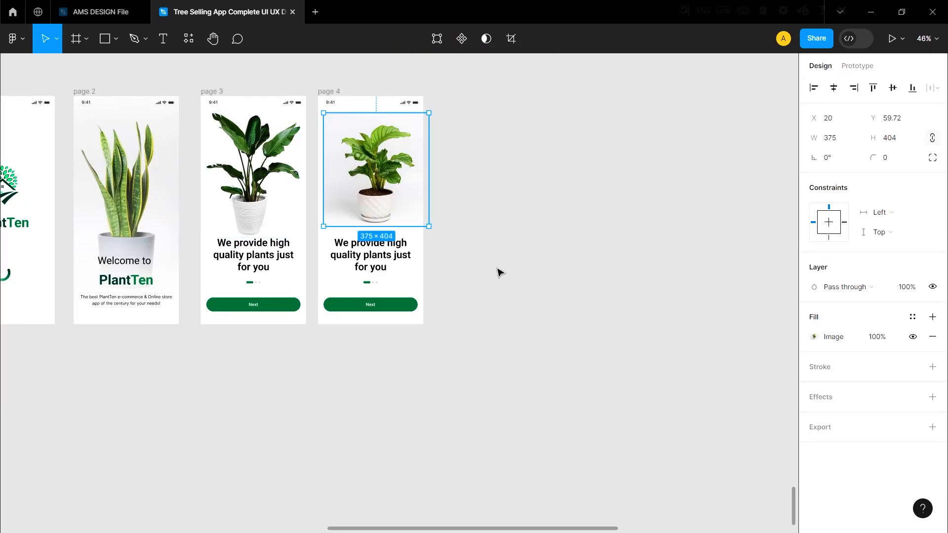
# Replace page 4's plant image with the leafy plant in a short white pot, 375 wide, aligned at X 0.
pyautogui.click(497, 271)
pyautogui.click(353, 163)
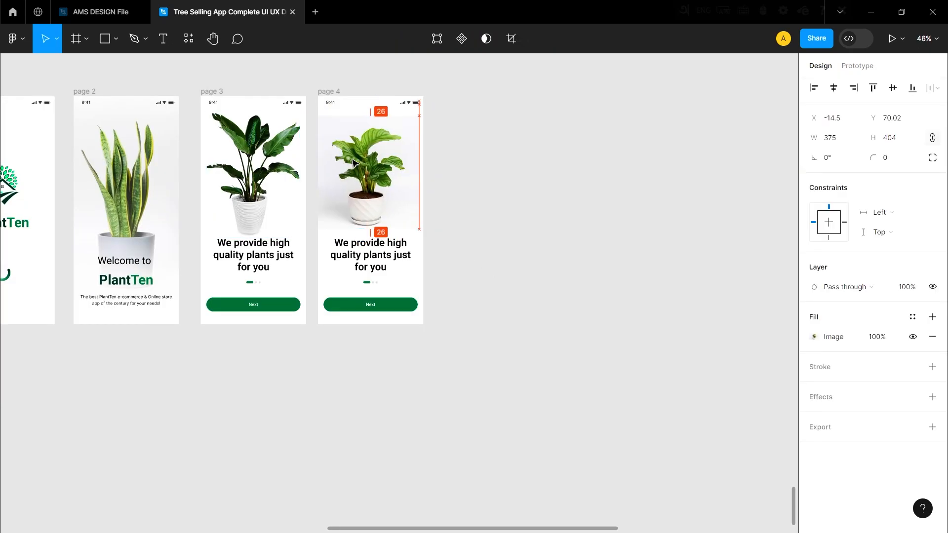
pyautogui.click(633, 206)
pyautogui.scroll(5, 362, 278)
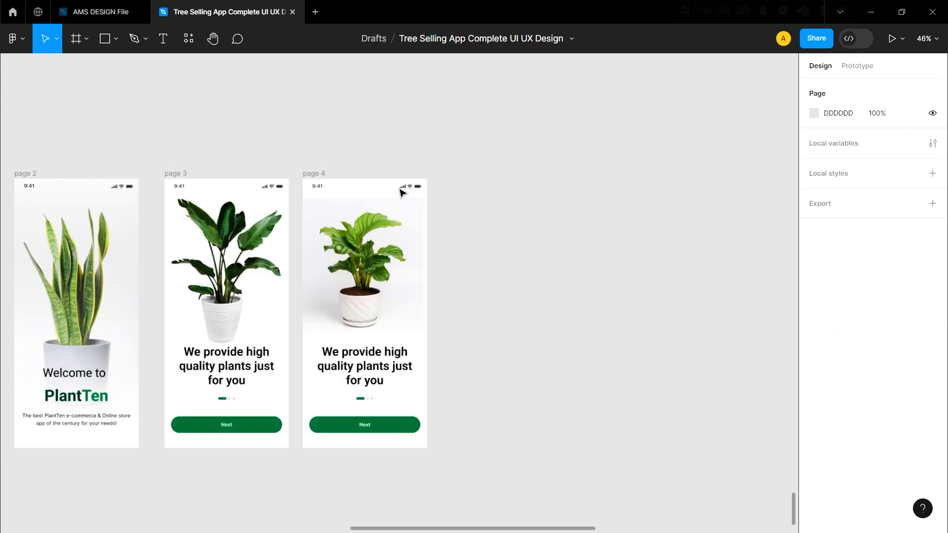
pyautogui.moveTo(361, 278); pyautogui.dragTo(366, 266)
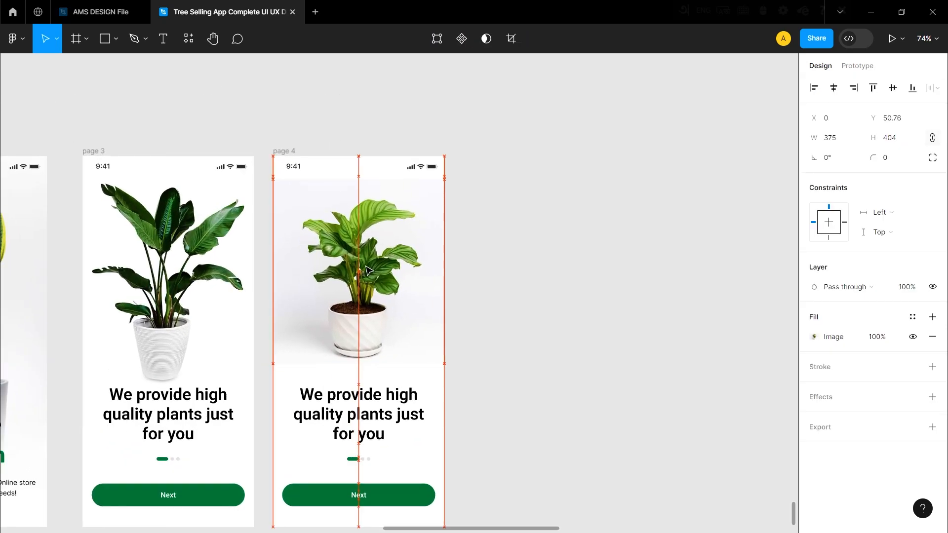
pyautogui.click(459, 267)
# Change page 4's heading to "Your satisfaction on is our number one priority" at size 32 and center it on the page.
pyautogui.scroll(-2, 446, 262)
pyautogui.scroll(3, 423, 277)
pyautogui.scroll(-3, 370, 267)
pyautogui.click(352, 257)
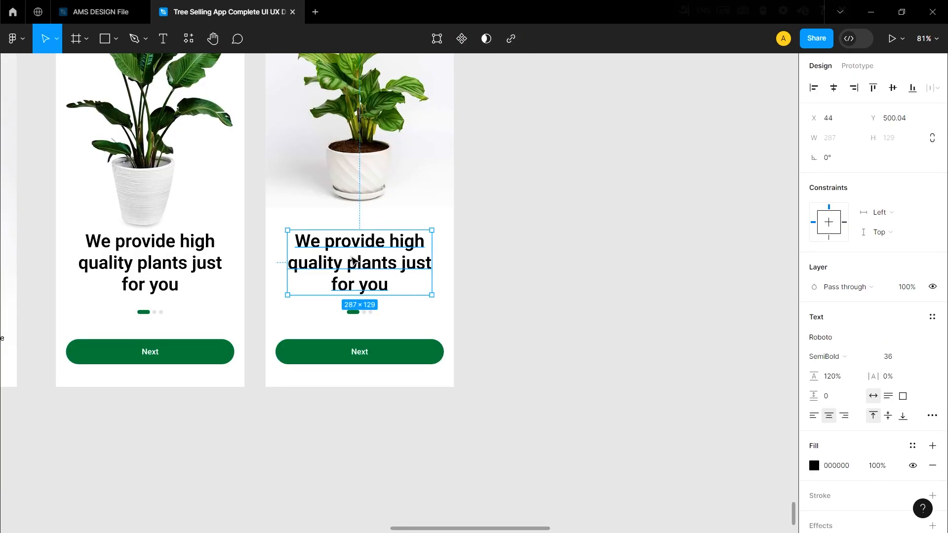
pyautogui.moveTo(359, 248); pyautogui.dragTo(349, 248)
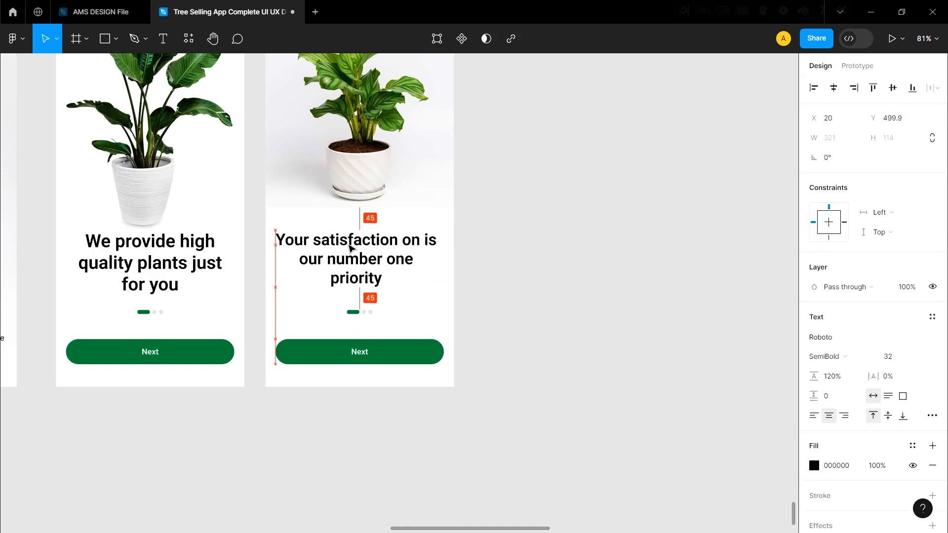
pyautogui.click(583, 276)
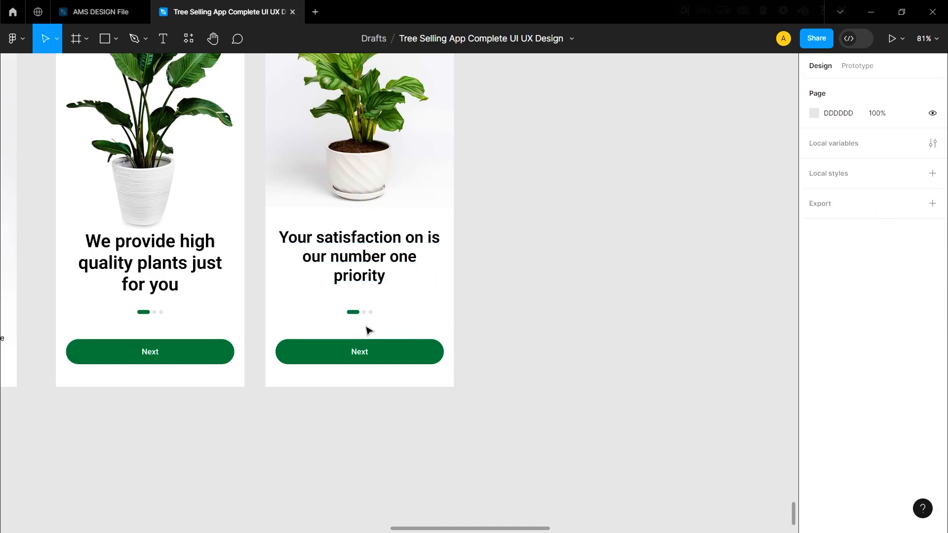
# Reorder page 4's page indicator so the green bar sits between the two grey circles.
pyautogui.scroll(5, 355, 316)
pyautogui.click(372, 309)
pyautogui.doubleClick(378, 310)
pyautogui.moveTo(380, 312); pyautogui.dragTo(345, 310)
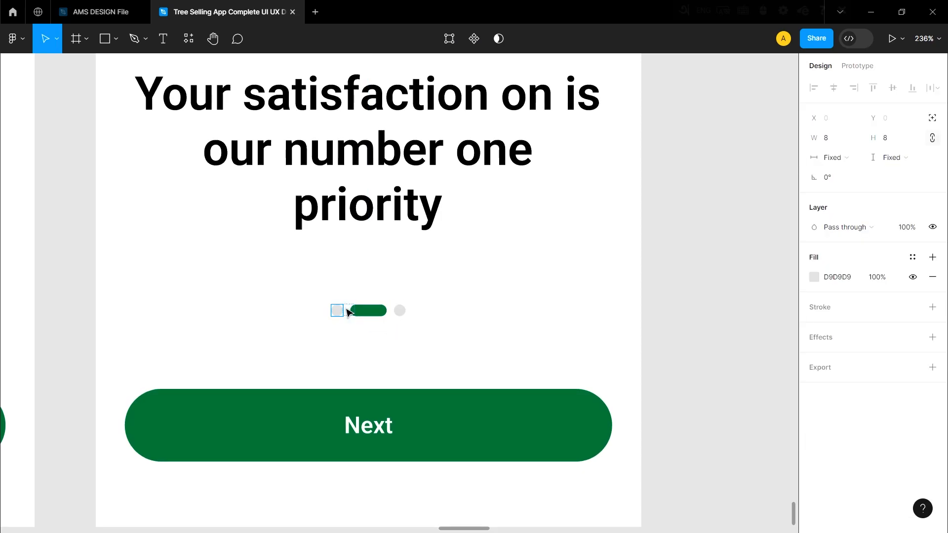
pyautogui.click(482, 300)
pyautogui.scroll(-5, 472, 323)
pyautogui.scroll(-2, 466, 319)
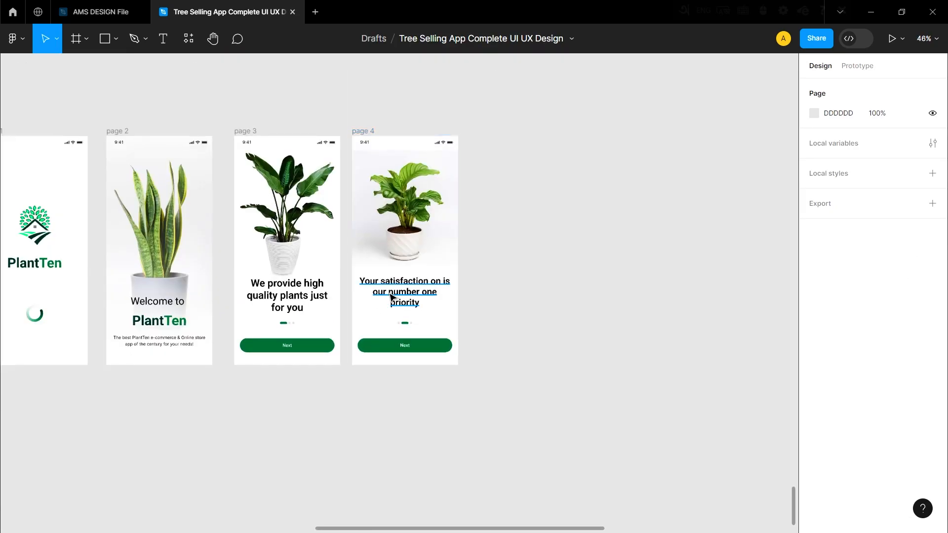
# Duplicate page 4 beside the original as page 5.
pyautogui.scroll(-2, 404, 317)
pyautogui.scroll(6, 410, 319)
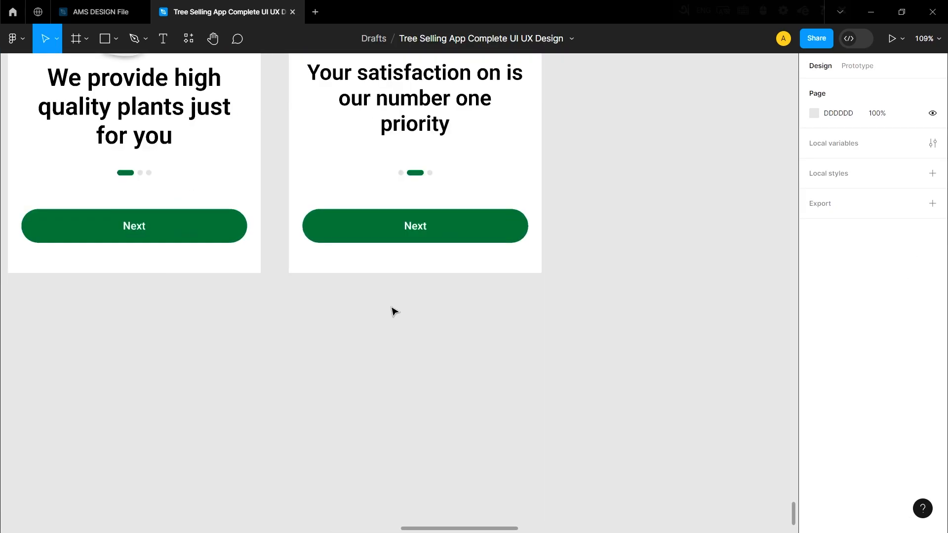
pyautogui.scroll(-5, 390, 313)
pyautogui.scroll(1, 336, 301)
pyautogui.scroll(1, 331, 297)
pyautogui.click(341, 98)
pyautogui.moveTo(380, 232); pyautogui.dragTo(528, 230)
pyautogui.click(314, 234)
# Replace page 5's plant image with the tall plant in a beige pot, aligned at X 0, Y 44 behind the heading.
pyautogui.scroll(-1, 311, 234)
pyautogui.hscroll(3, 405, 316)
pyautogui.scroll(2, 406, 316)
pyautogui.click(409, 320)
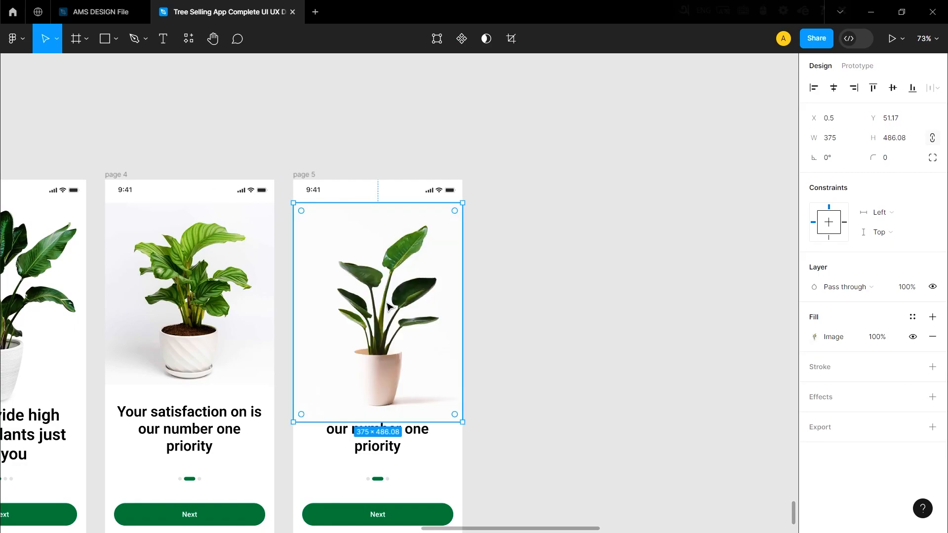
pyautogui.click(566, 294)
pyautogui.scroll(-2, 552, 295)
pyautogui.scroll(1, 430, 311)
pyautogui.moveTo(423, 310)
pyautogui.mouseDown()
pyautogui.moveTo(433, 284)
pyautogui.moveTo(434, 299)
pyautogui.mouseUp()
pyautogui.rightClick(423, 307)
pyautogui.click(543, 282)
pyautogui.click(555, 298)
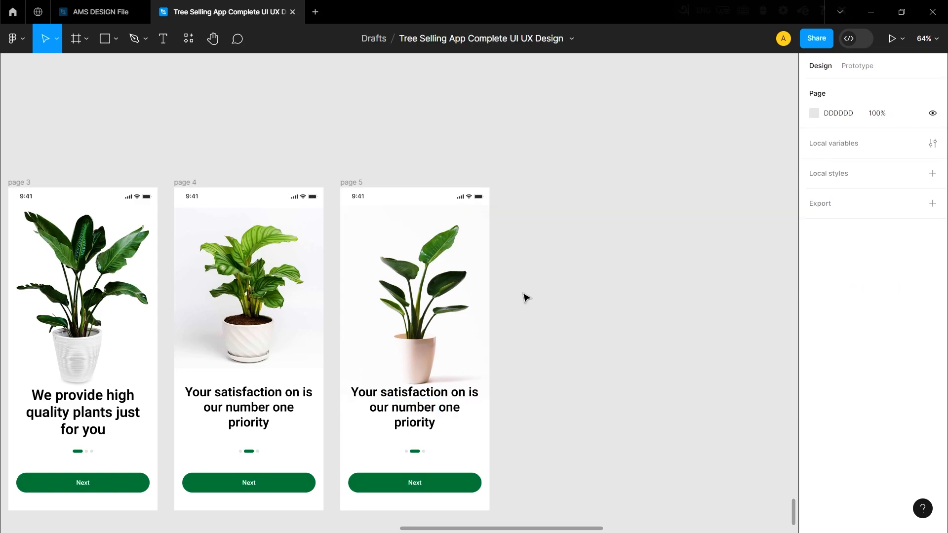
# Change page 5's heading to "Let's Shop Your Favorite Plants with Potea New!".
pyautogui.scroll(-3, 554, 298)
pyautogui.click(466, 371)
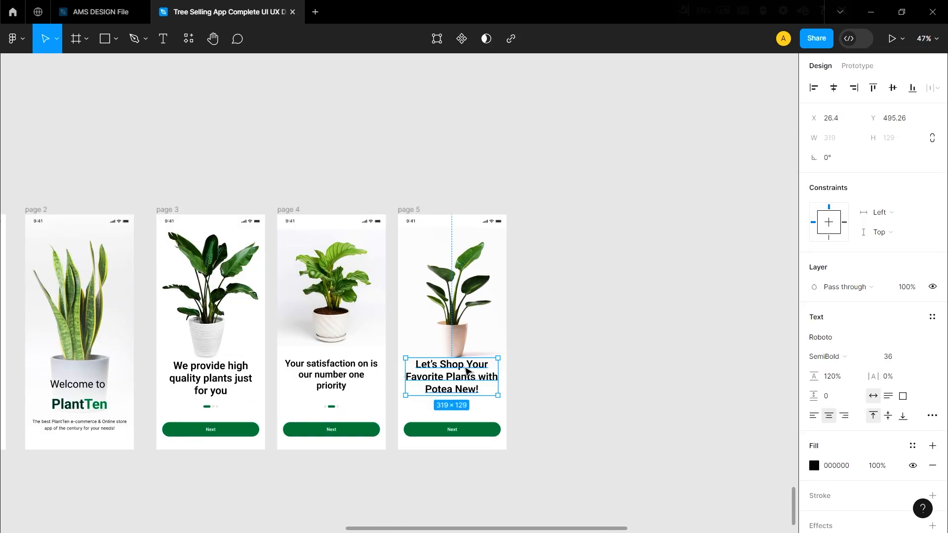
pyautogui.click(565, 384)
pyautogui.scroll(-1, 457, 396)
pyautogui.scroll(8, 459, 390)
# Reorder page 5's page indicator so the green bar comes after both grey circles.
pyautogui.scroll(-6, 459, 426)
pyautogui.scroll(2, 457, 306)
pyautogui.doubleClick(450, 298)
pyautogui.moveTo(451, 297); pyautogui.dragTo(404, 303)
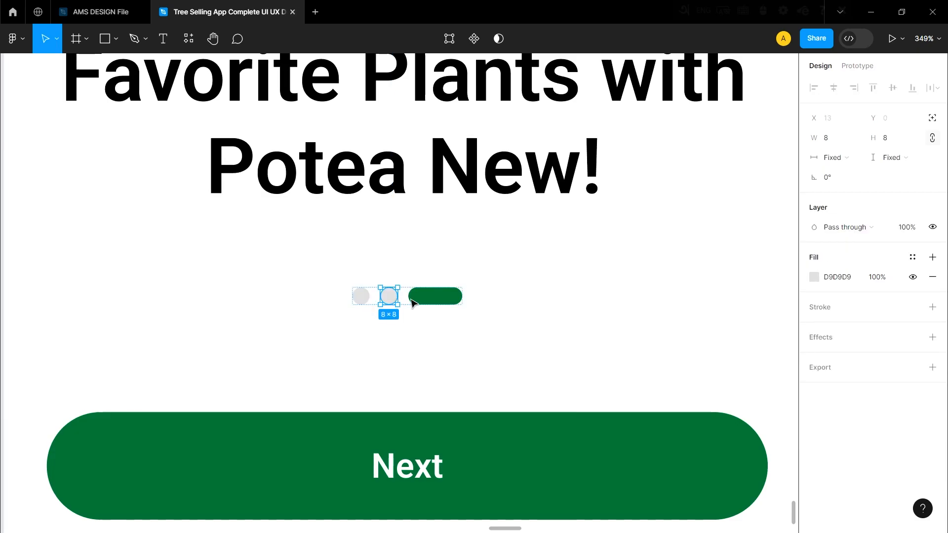
pyautogui.click(482, 330)
# Duplicate page 5 beside the original to start the next app screen.
pyautogui.scroll(-3, 459, 344)
pyautogui.scroll(-6, 457, 344)
pyautogui.click(414, 182)
pyautogui.keyDown('alt'); pyautogui.moveTo(433, 254); pyautogui.dragTo(547, 256); pyautogui.keyUp('alt')
pyautogui.scroll(4, 634, 264)
# Delete the plant image from the copied page and replace its heading with "Let's you in".
pyautogui.click(486, 288)
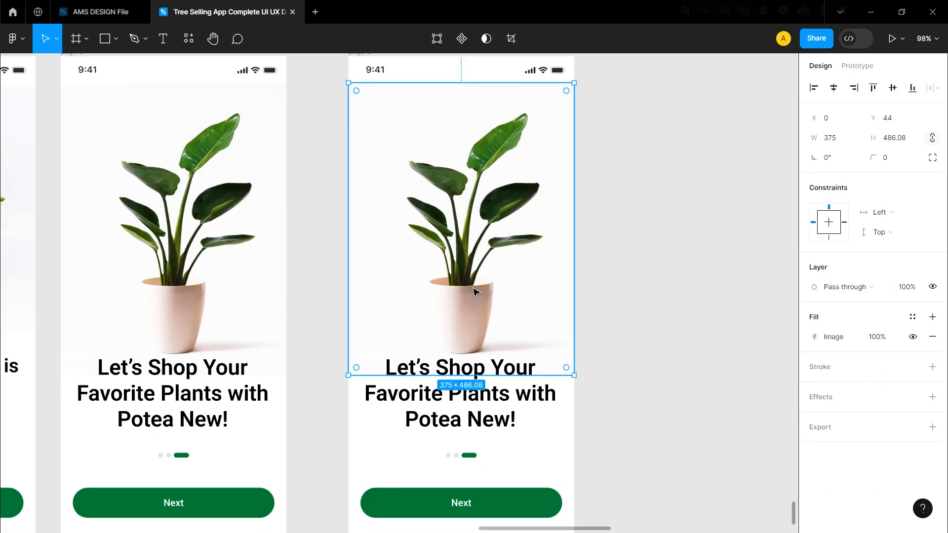
pyautogui.press('Delete')
pyautogui.scroll(-1, 467, 308)
pyautogui.scroll(1, 455, 316)
pyautogui.doubleClick(454, 338)
pyautogui.write('Let’s you in')
pyautogui.click(502, 337)
pyautogui.click(416, 319)
pyautogui.moveTo(445, 307); pyautogui.dragTo(484, 187)
# Place the illustration of people planting on a half globe above the "Let's you in" heading and adjust the positions of both.
pyautogui.click(443, 296)
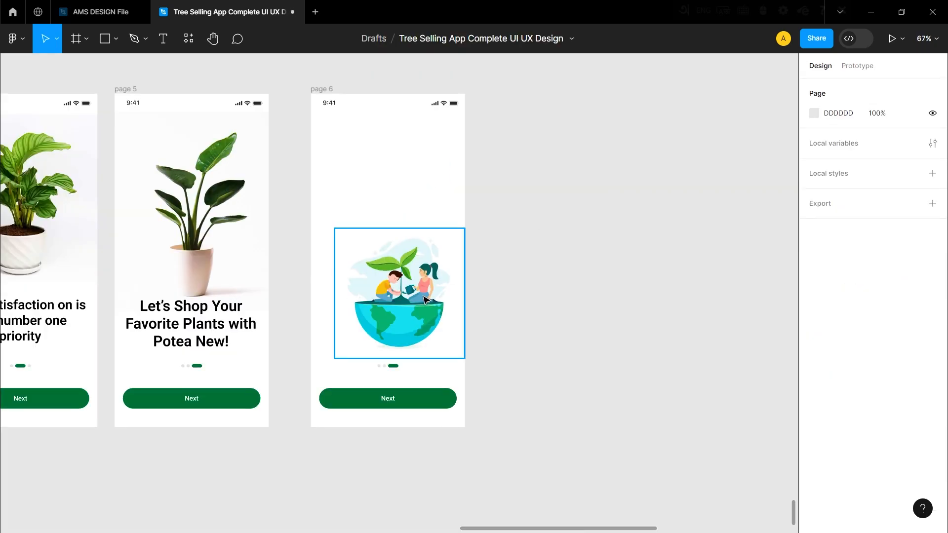
pyautogui.moveTo(423, 299); pyautogui.dragTo(392, 182)
pyautogui.click(543, 294)
pyautogui.rightClick(387, 193)
pyautogui.click(428, 284)
pyautogui.click(542, 252)
pyautogui.scroll(1, 387, 257)
pyautogui.scroll(1, 387, 213)
pyautogui.moveTo(403, 238); pyautogui.dragTo(395, 245)
pyautogui.click(542, 335)
pyautogui.scroll(-3, 389, 256)
pyautogui.scroll(1, 389, 256)
pyautogui.moveTo(382, 180); pyautogui.dragTo(387, 206)
# Paste the Google icon below the "Let's you in" heading and add "Continue with Google" beside it in Roboto Regular, size 16.
pyautogui.click(377, 399)
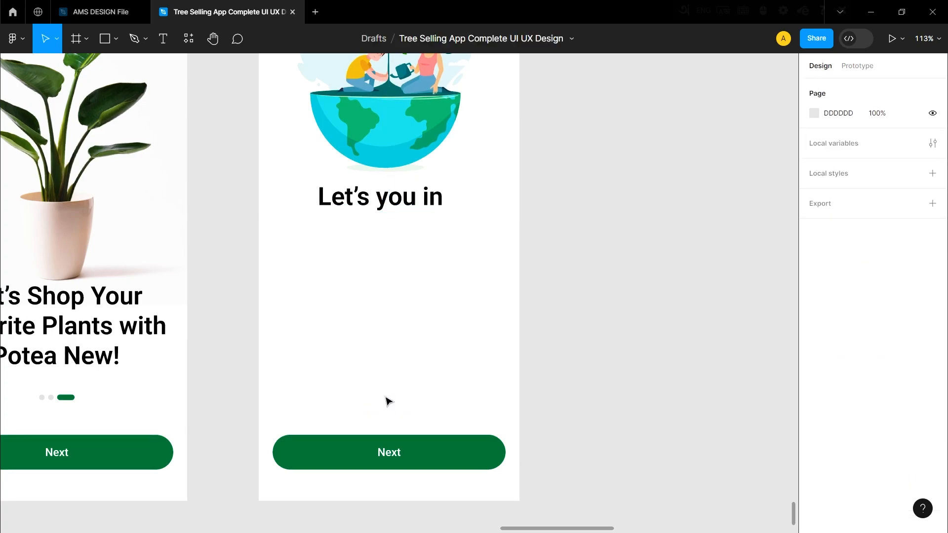
pyautogui.press('Delete')
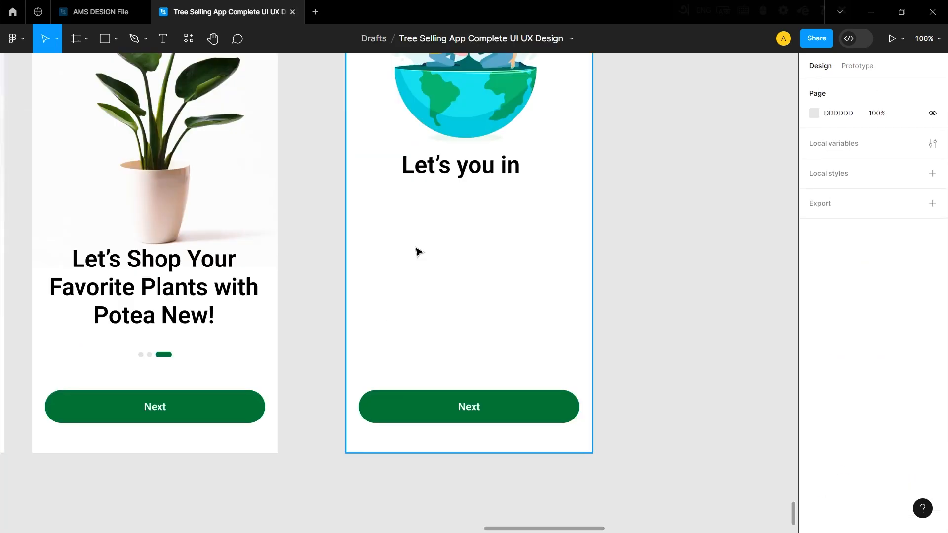
pyautogui.hotkey('ctrl', 'v')
pyautogui.click(412, 248)
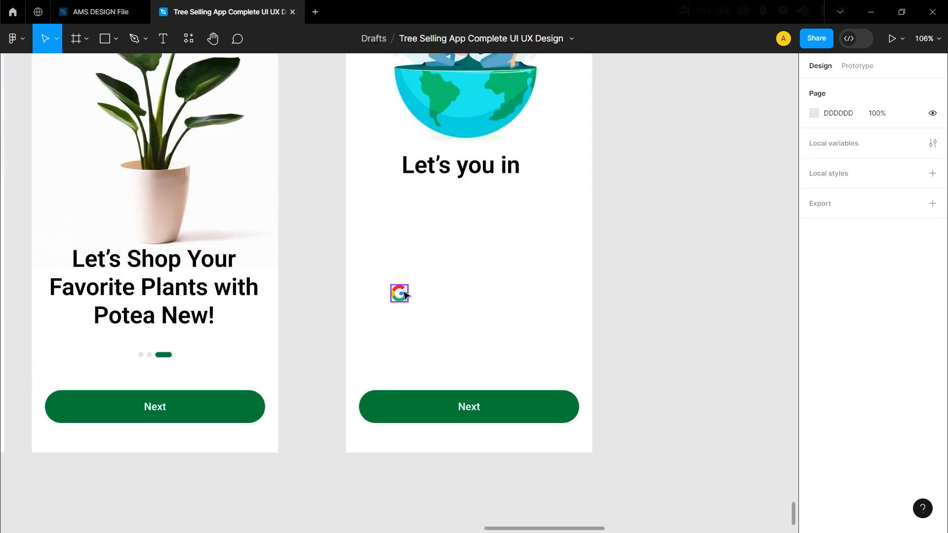
pyautogui.moveTo(403, 292); pyautogui.dragTo(410, 255)
pyautogui.click(434, 268)
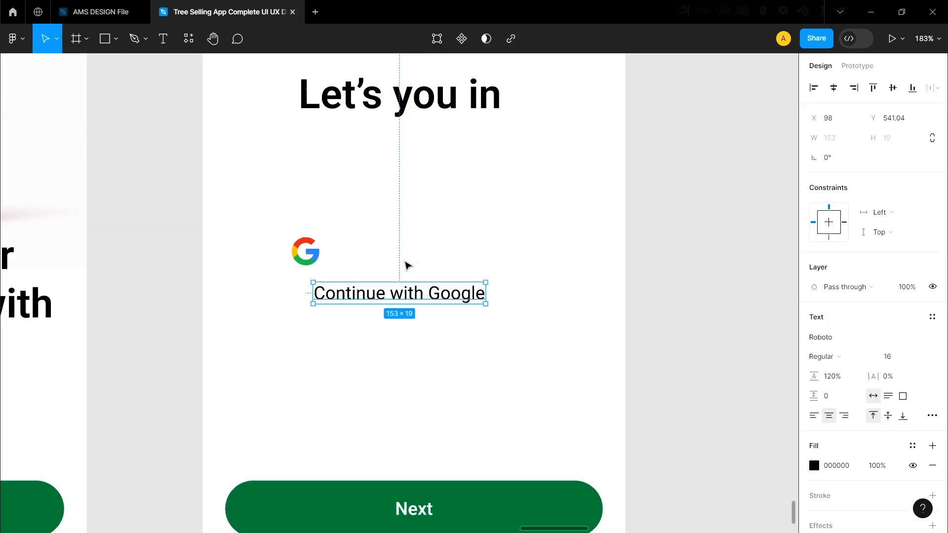
pyautogui.click(439, 353)
pyautogui.moveTo(383, 288); pyautogui.dragTo(407, 248)
pyautogui.click(405, 278)
pyautogui.click(308, 256)
# Combine the Google icon and its text in a centered horizontal auto layout with spacing 15.
pyautogui.keyDown('shift'); pyautogui.click(387, 254); pyautogui.keyUp('shift')
pyautogui.rightClick(388, 253)
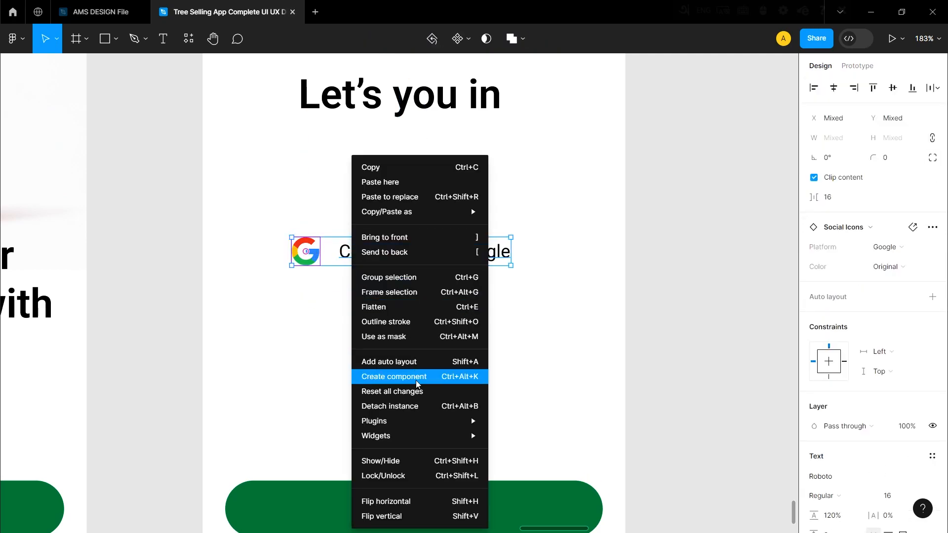
pyautogui.click(464, 362)
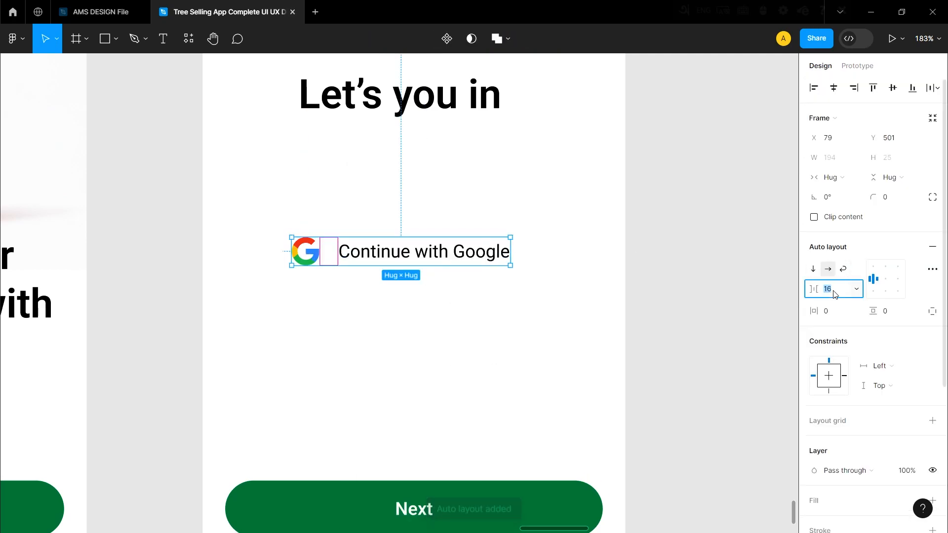
pyautogui.click(498, 348)
pyautogui.click(481, 255)
pyautogui.click(435, 208)
pyautogui.click(425, 246)
pyautogui.scroll(-1, 811, 151)
pyautogui.scroll(1, 811, 150)
# Size the Google button to 335 by 50, move it inside the page below the heading and set its corner radius to 10.
pyautogui.click(835, 159)
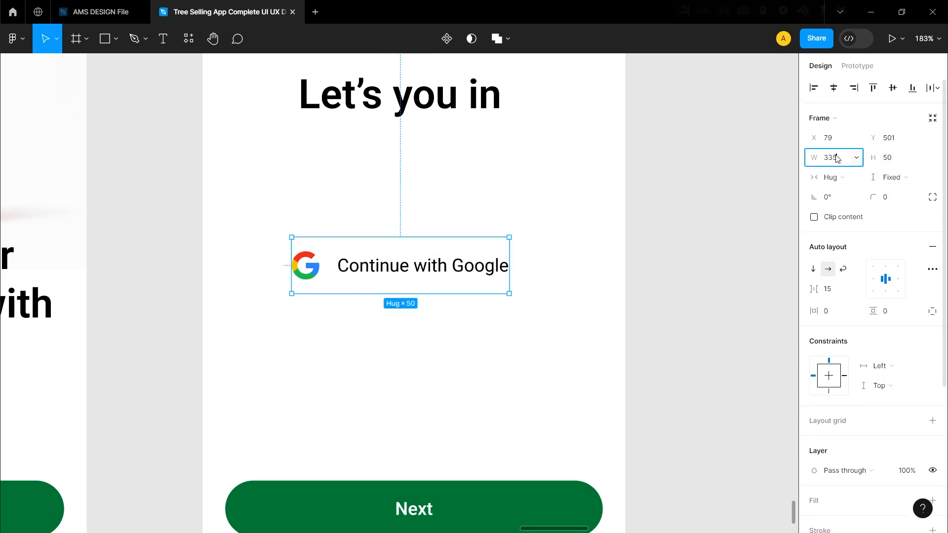
pyautogui.press('Return')
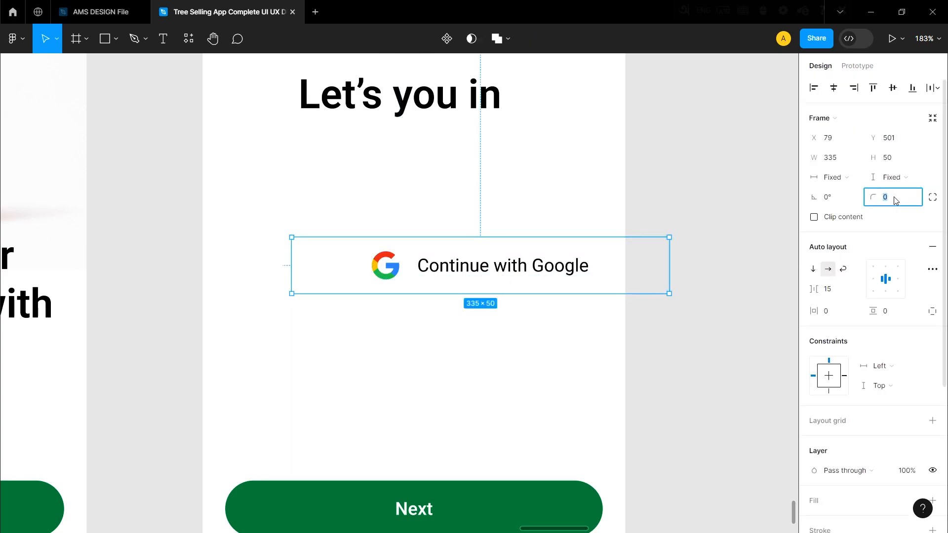
pyautogui.moveTo(413, 265); pyautogui.dragTo(453, 262)
pyautogui.moveTo(551, 266); pyautogui.dragTo(576, 231)
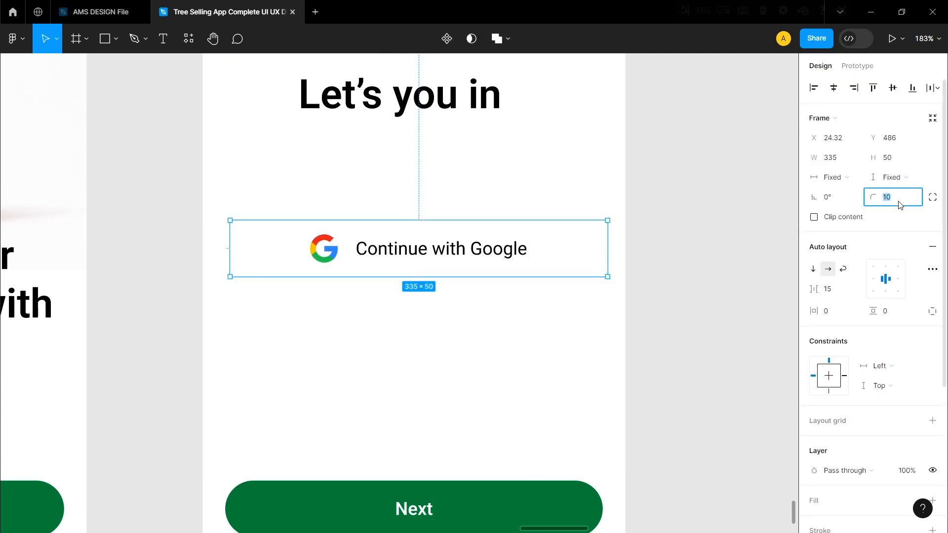
# Change the Google button's corner radius to 12 and add a D5D5D5 stroke at 50% opacity.
pyautogui.click(503, 218)
pyautogui.click(506, 234)
pyautogui.scroll(-3, 855, 360)
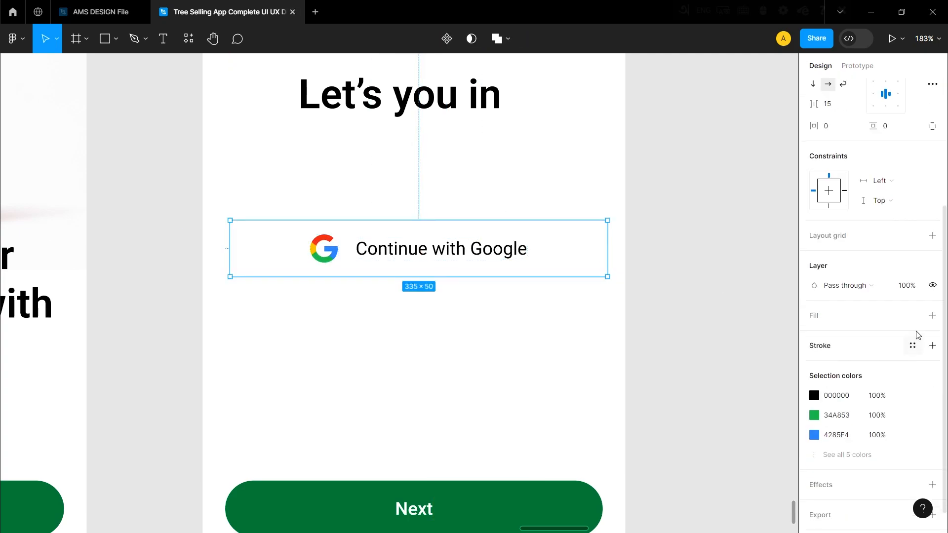
pyautogui.click(929, 347)
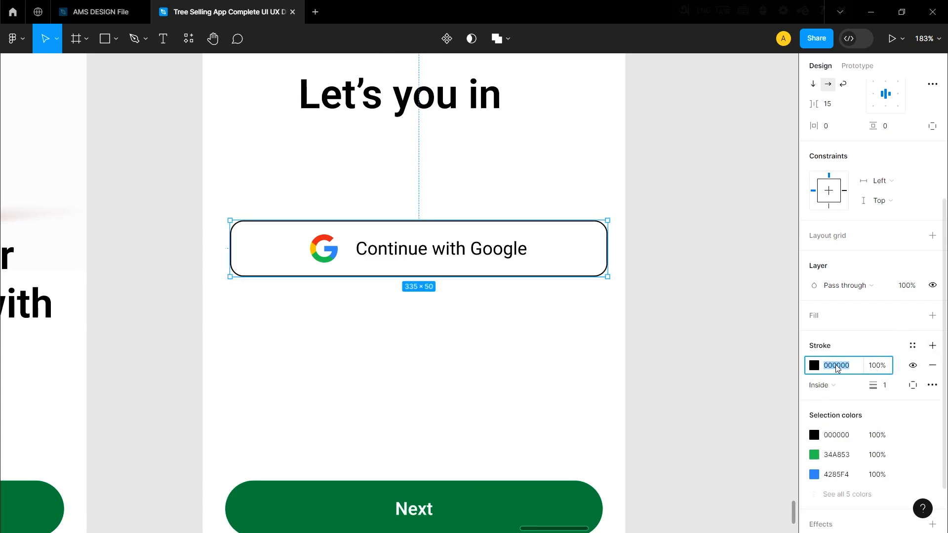
pyautogui.write('d5d5d5')
pyautogui.click(877, 367)
pyautogui.write('50')
pyautogui.click(488, 321)
# Set the vertical spacing between the "Let's you in" heading and the Google button to 30.
pyautogui.scroll(-1, 445, 271)
pyautogui.click(455, 270)
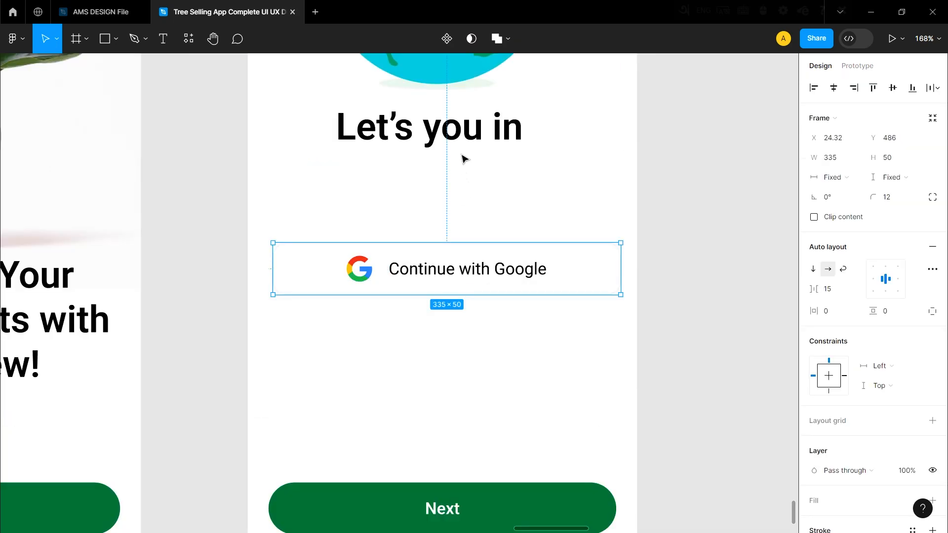
pyautogui.keyDown('shift'); pyautogui.click(462, 136); pyautogui.keyUp('shift')
pyautogui.write('3')
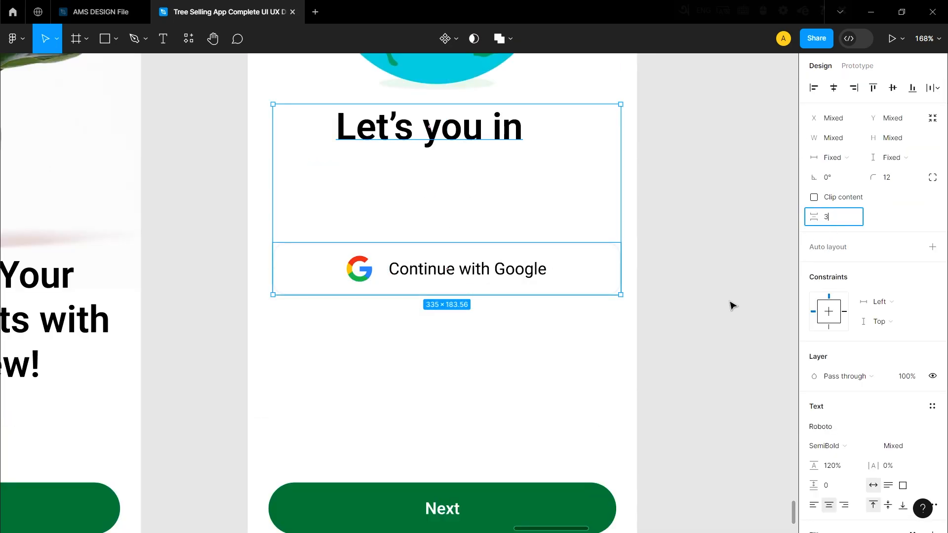
pyautogui.write('0')
pyautogui.click(705, 313)
# Duplicate the Google button twice below the original and switch the middle copy's icon platform to Facebook.
pyautogui.scroll(2, 469, 286)
pyautogui.click(459, 157)
pyautogui.moveTo(460, 158); pyautogui.dragTo(463, 309)
pyautogui.click(353, 230)
pyautogui.click(353, 230)
pyautogui.click(912, 268)
pyautogui.click(839, 202)
# Switch the icon platform of the third sign-in button to Apple.
pyautogui.click(408, 302)
pyautogui.click(348, 307)
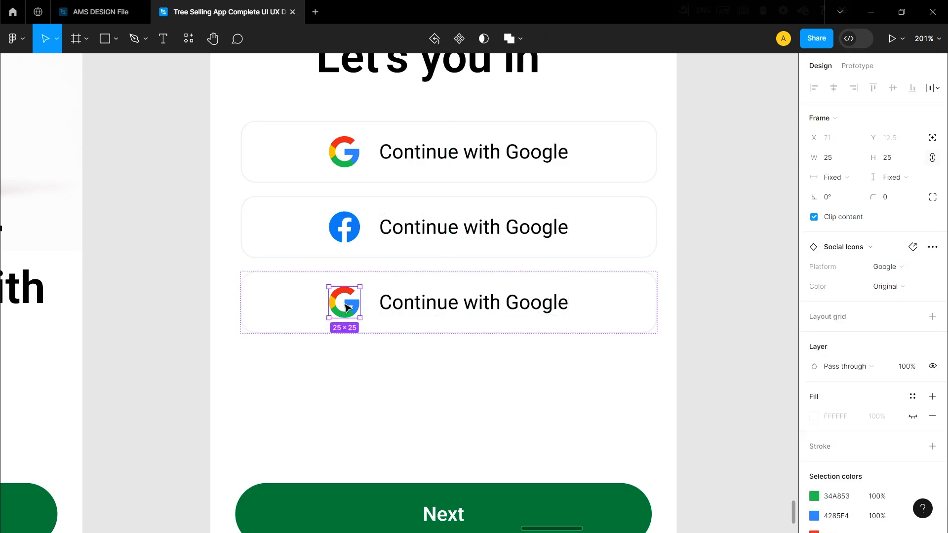
pyautogui.click(903, 270)
pyautogui.click(864, 147)
pyautogui.click(781, 275)
# Increase the vertical spacing between the three social sign-in buttons evenly.
pyautogui.scroll(-3, 360, 279)
pyautogui.scroll(2, 360, 279)
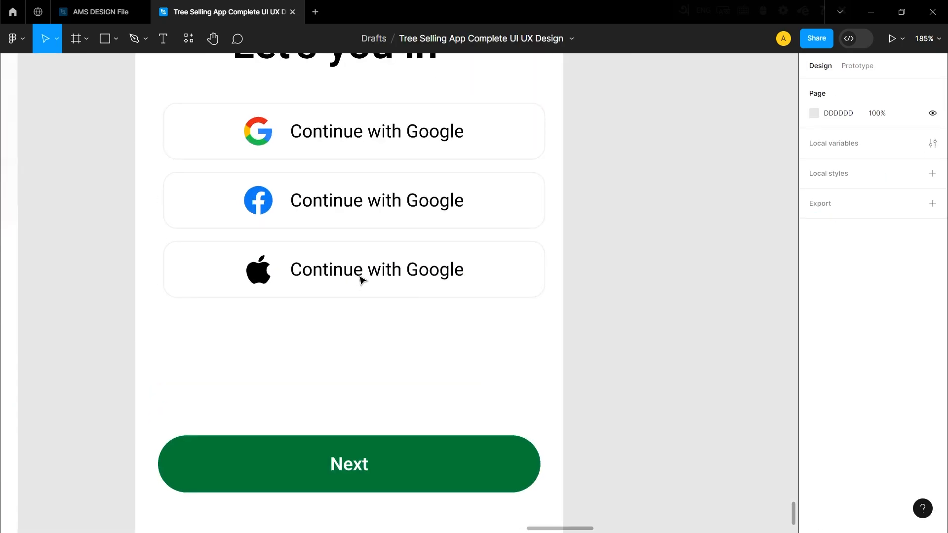
pyautogui.scroll(-3, 360, 279)
pyautogui.scroll(1, 359, 279)
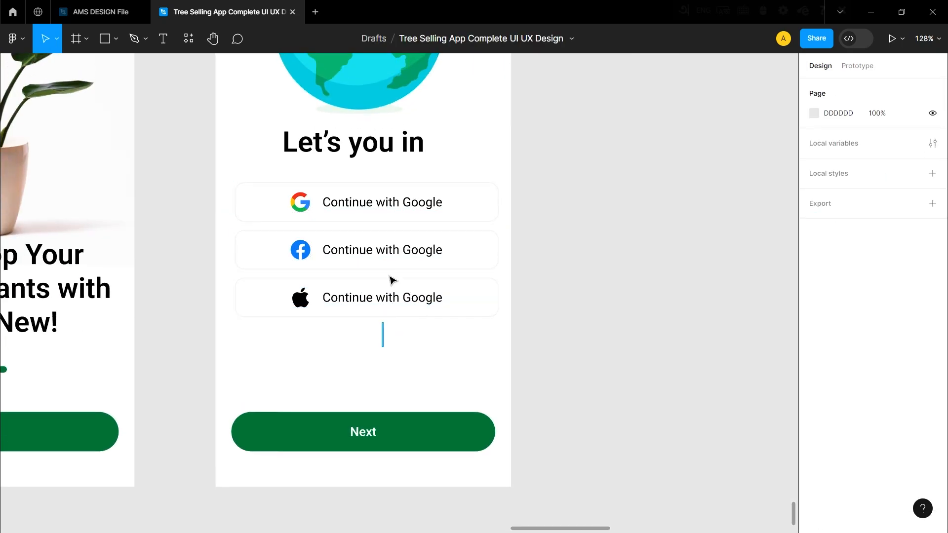
pyautogui.moveTo(385, 315); pyautogui.dragTo(401, 207)
pyautogui.rightClick(313, 207)
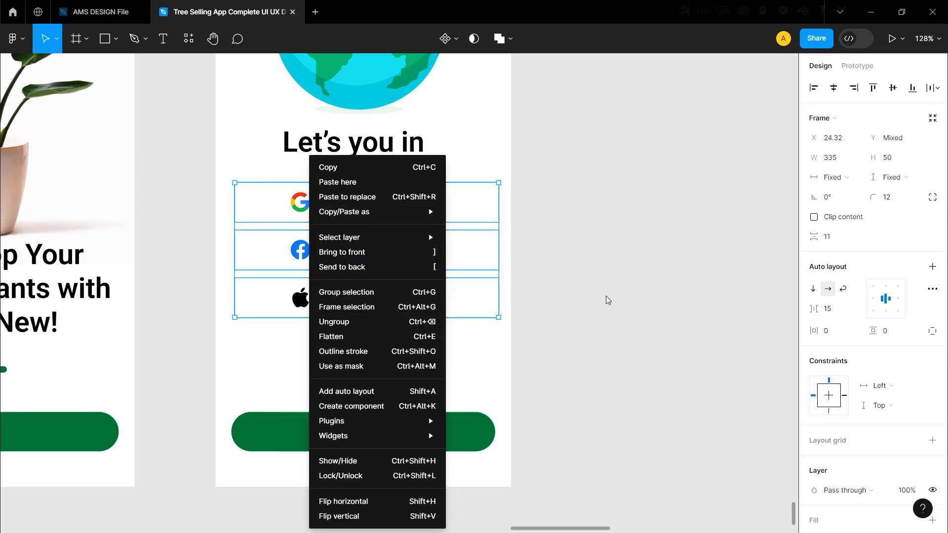
pyautogui.click(566, 312)
pyautogui.click(392, 251)
# Change the label of the button with the Facebook icon to "Continue with Facebook".
pyautogui.scroll(5, 391, 251)
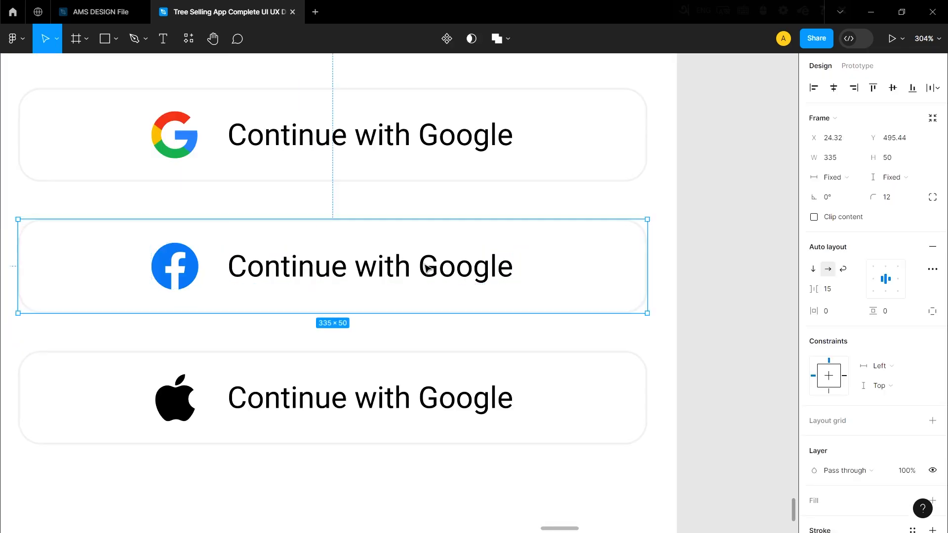
pyautogui.doubleClick(427, 268)
pyautogui.doubleClick(427, 268)
pyautogui.write('Facebook')
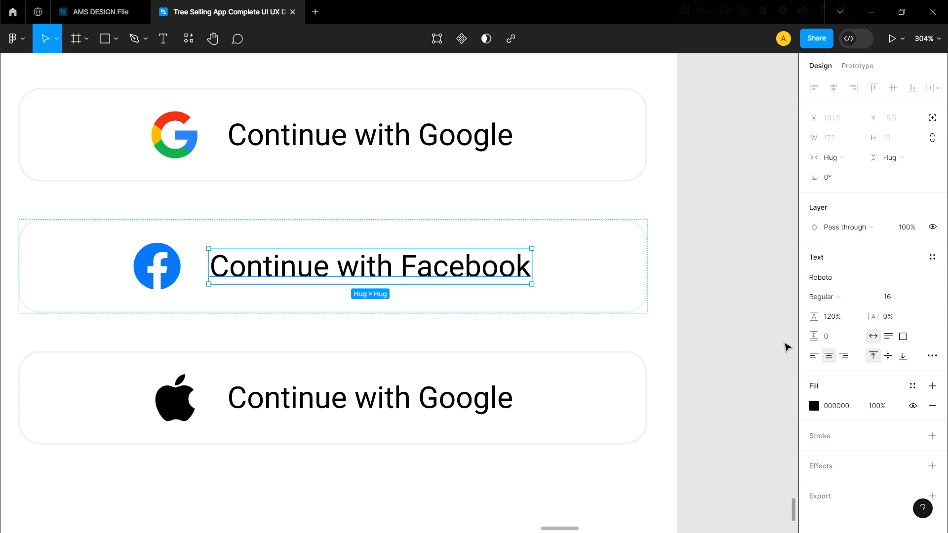
pyautogui.click(784, 345)
# Change the label of the button with the Apple icon to "Continue with Apple".
pyautogui.scroll(-3, 533, 316)
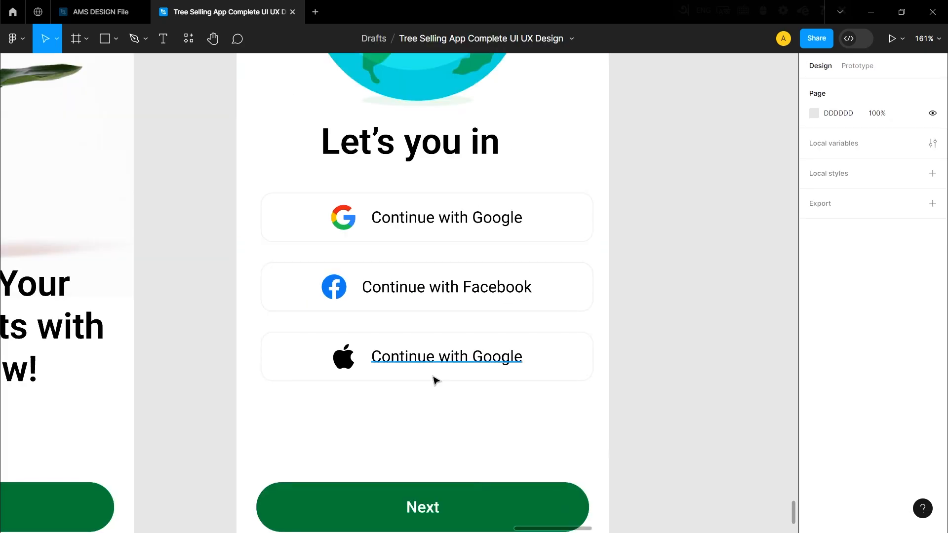
pyautogui.scroll(4, 487, 359)
pyautogui.doubleClick(493, 350)
pyautogui.doubleClick(494, 350)
pyautogui.doubleClick(491, 347)
pyautogui.write('Apple')
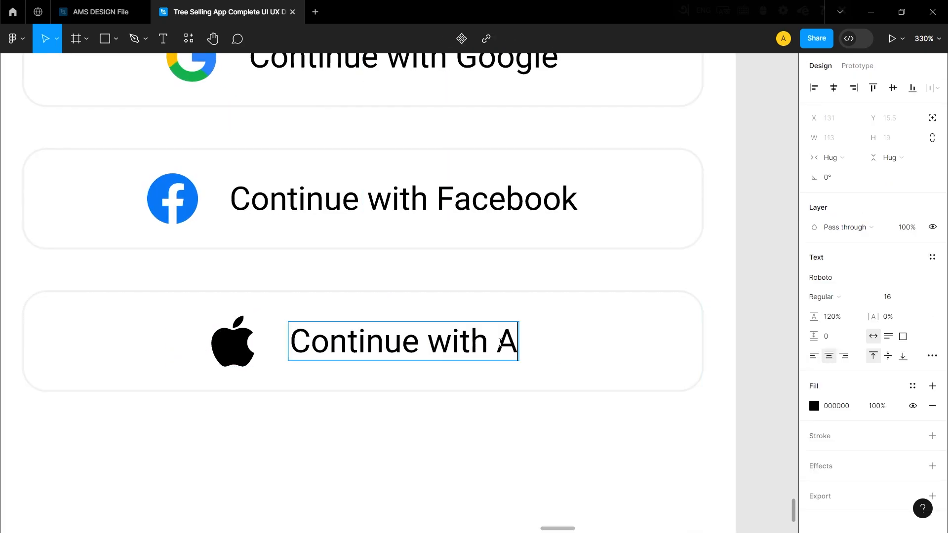
pyautogui.press('Escape')
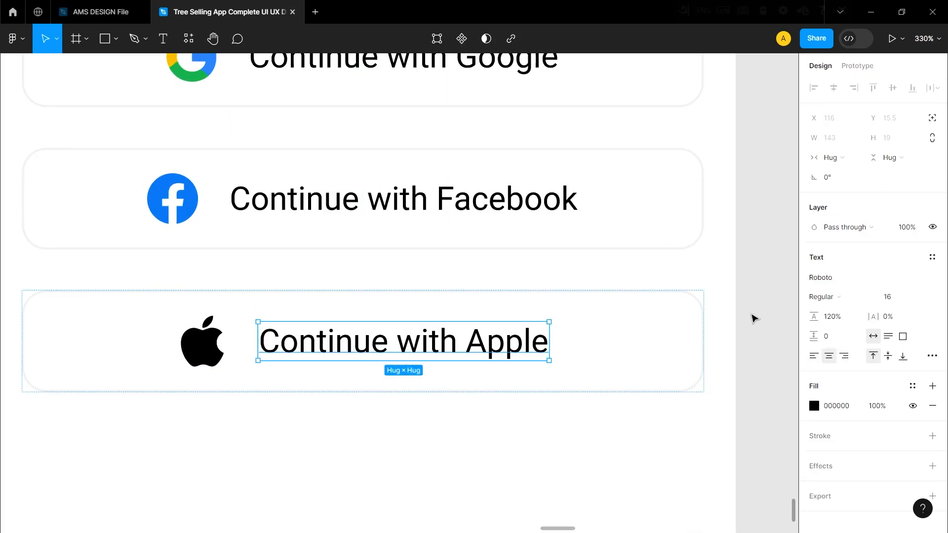
# Change the label of the green button on page 5 to "Get Started".
pyautogui.scroll(-10, 321, 365)
pyautogui.doubleClick(228, 286)
pyautogui.doubleClick(231, 286)
pyautogui.write('Get Started')
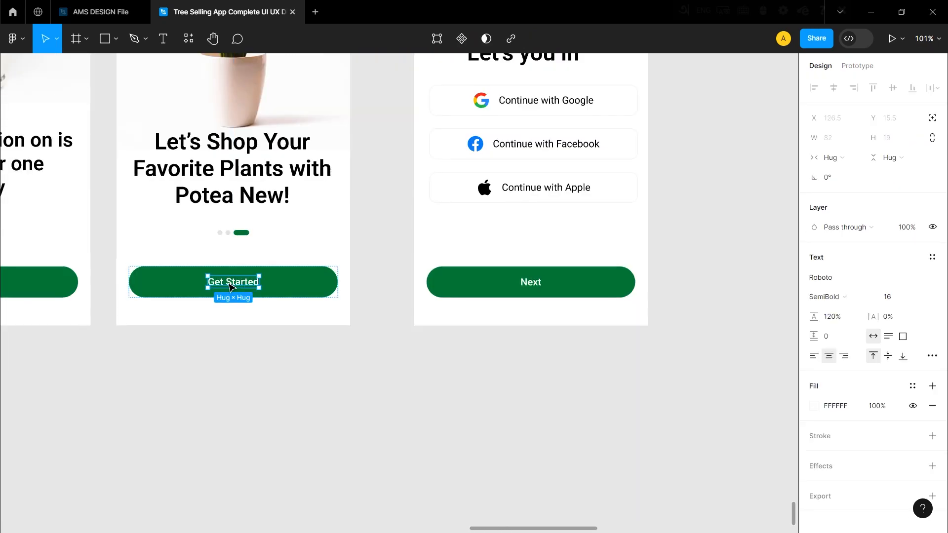
pyautogui.click(309, 421)
# Change the label of the green Next button on the "Let's you in" page to "Sign in with password".
pyautogui.scroll(4, 622, 233)
pyautogui.doubleClick(430, 345)
pyautogui.doubleClick(430, 345)
pyautogui.write('Sign in with password')
pyautogui.press('Escape')
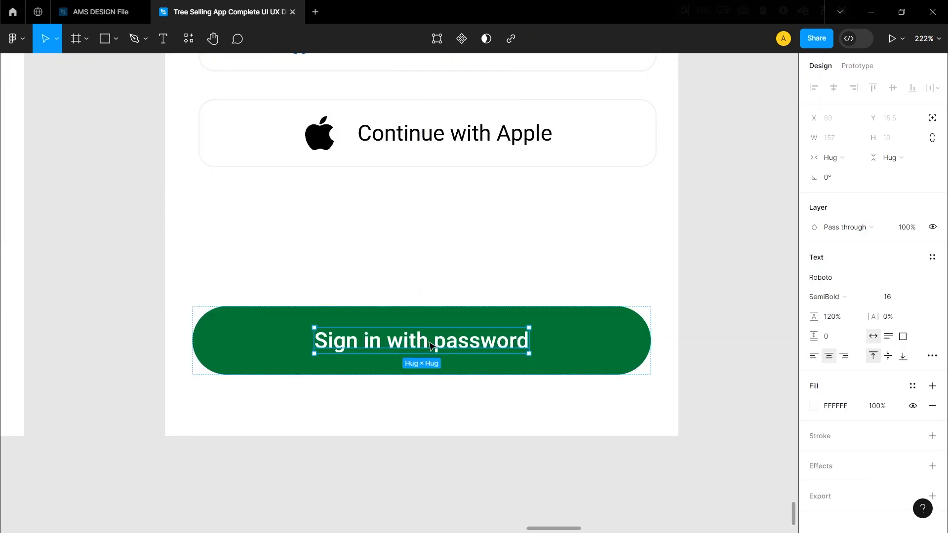
pyautogui.click(461, 512)
# Set the font size of the "Sign in with password" label to 14.
pyautogui.scroll(-5, 419, 220)
pyautogui.scroll(1, 419, 271)
pyautogui.scroll(5, 420, 332)
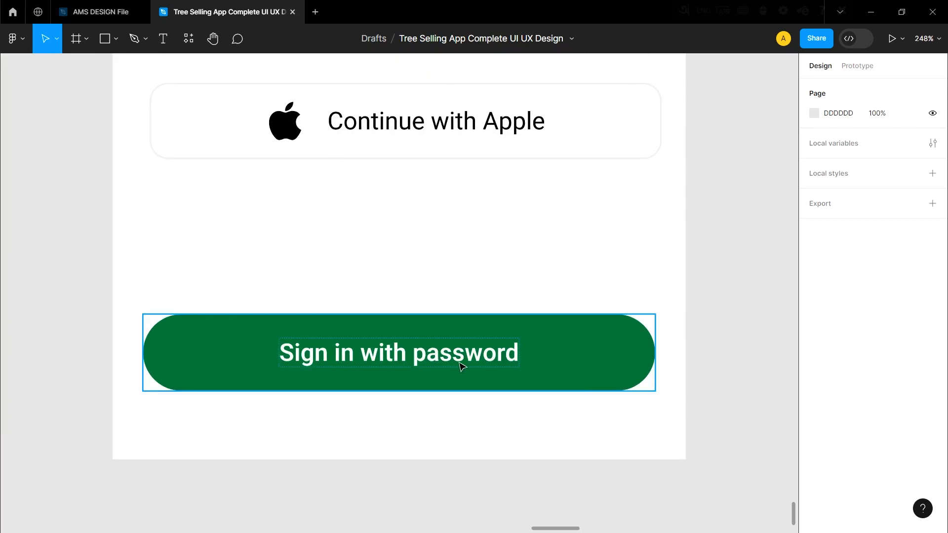
pyautogui.doubleClick(464, 359)
pyautogui.click(921, 298)
pyautogui.click(911, 268)
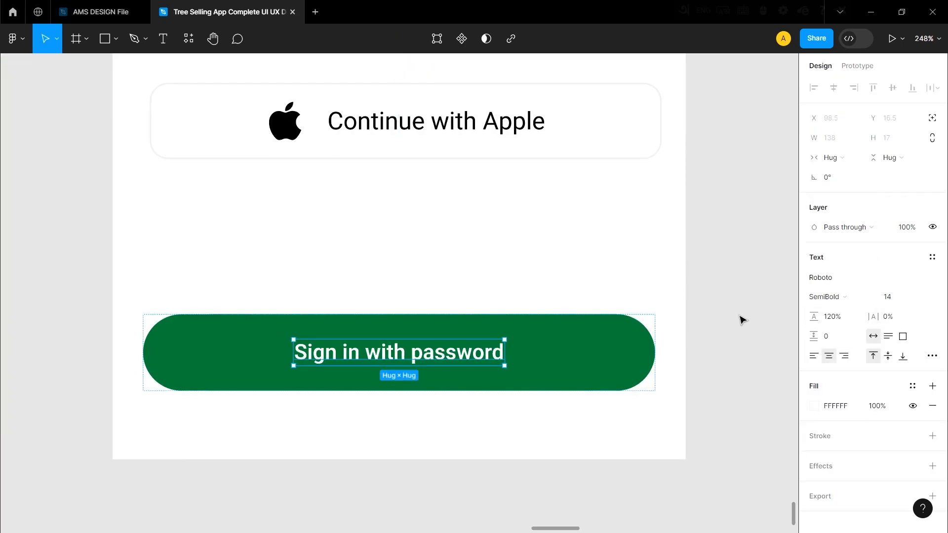
pyautogui.click(752, 318)
# Paste the "Don't have an account? Sign up" text and place it below the green sign-in button.
pyautogui.scroll(-5, 486, 316)
pyautogui.scroll(1, 450, 367)
pyautogui.scroll(4, 456, 361)
pyautogui.hotkey('ctrl', 'v')
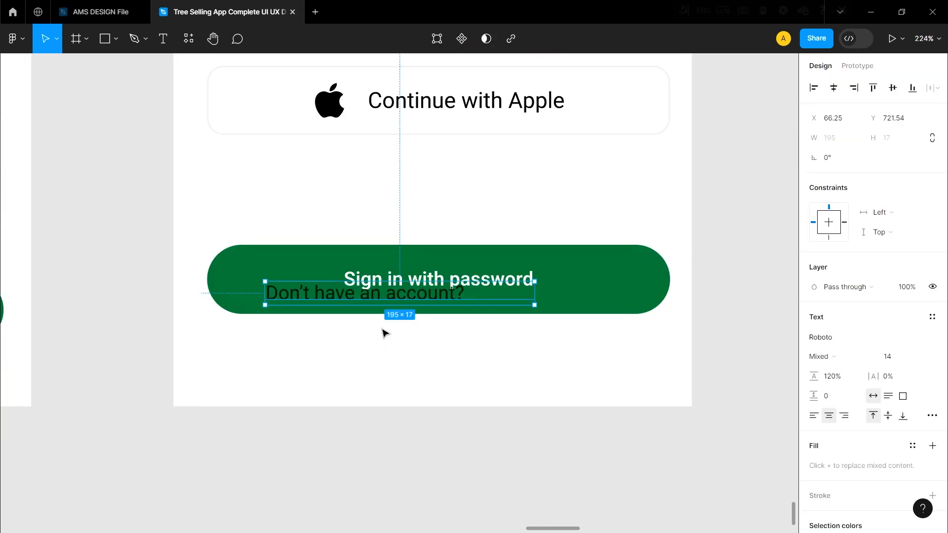
pyautogui.moveTo(396, 295); pyautogui.dragTo(383, 344)
pyautogui.click(413, 403)
# Add the text "or" between the Apple and password buttons in Roboto Regular, size 14, black at 70% opacity.
pyautogui.scroll(-3, 355, 346)
pyautogui.scroll(2, 377, 341)
pyautogui.click(465, 408)
pyautogui.scroll(-4, 415, 389)
pyautogui.scroll(3, 381, 334)
pyautogui.press('t')
pyautogui.click(376, 336)
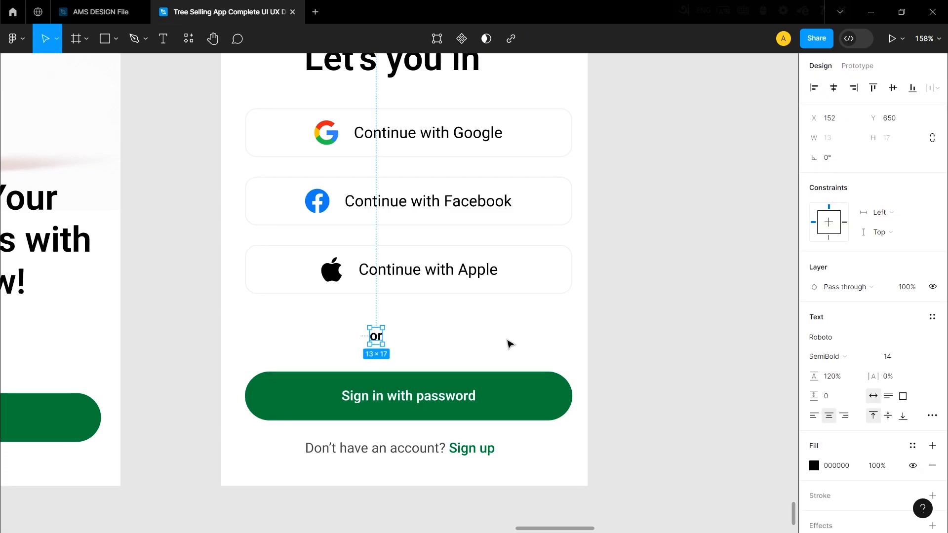
pyautogui.click(830, 356)
pyautogui.click(840, 262)
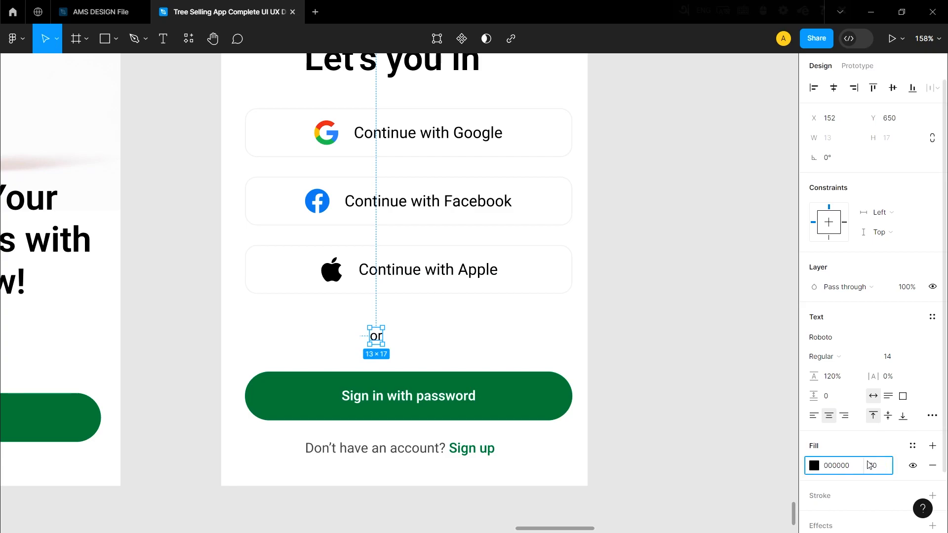
pyautogui.click(677, 390)
# Draw a thin horizontal line about 107 wide beside the "or" text, level with it.
pyautogui.scroll(1, 351, 295)
pyautogui.press('l')
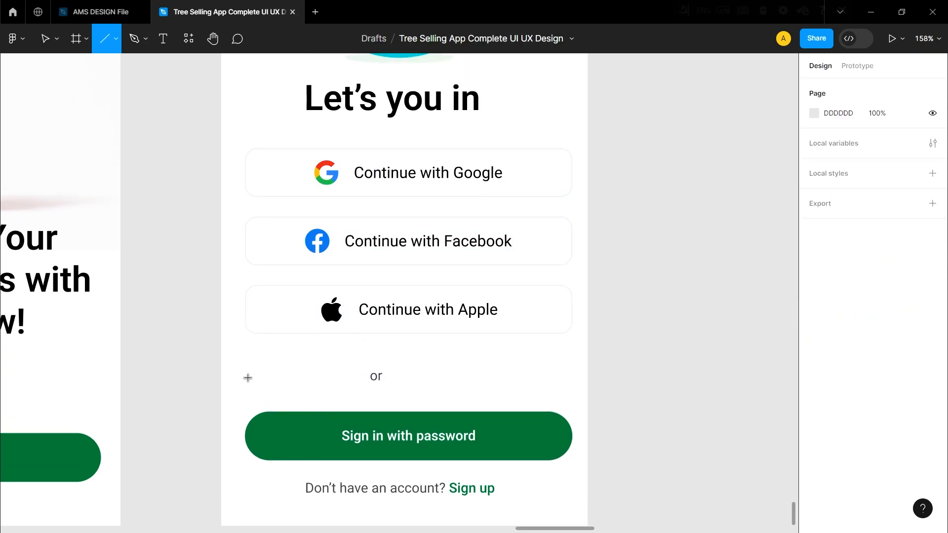
pyautogui.moveTo(243, 375); pyautogui.dragTo(337, 381)
pyautogui.moveTo(350, 380); pyautogui.dragTo(351, 380)
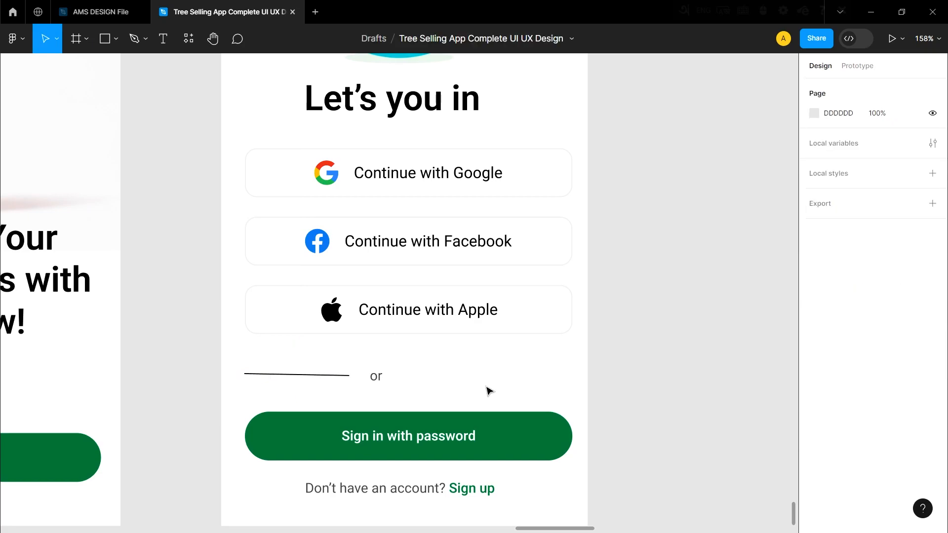
pyautogui.click(273, 364)
pyautogui.moveTo(301, 376); pyautogui.dragTo(309, 378)
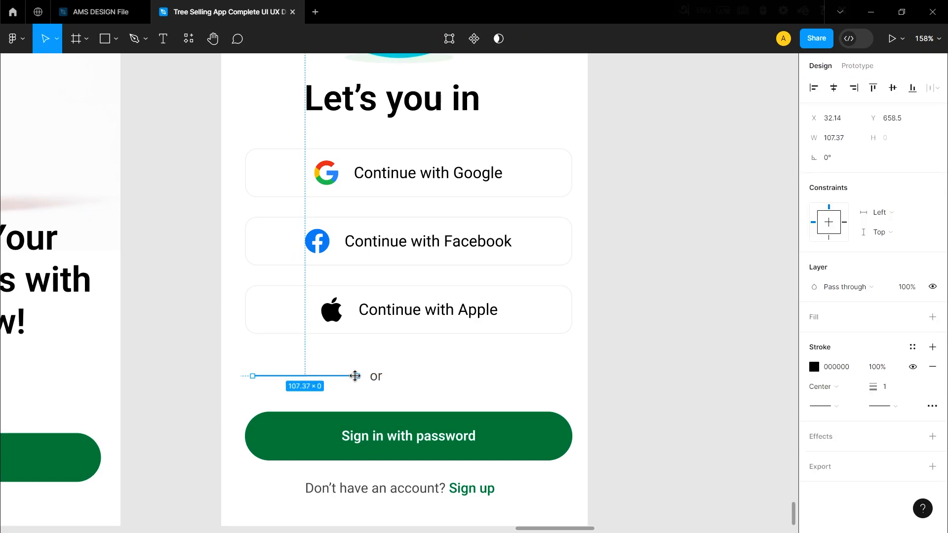
# Shift the "or" text toward the page center and lengthen the line beside it to about 117.
pyautogui.click(401, 375)
pyautogui.moveTo(378, 378); pyautogui.dragTo(400, 378)
pyautogui.click(643, 433)
# Give the line round end caps and a D5D5D5 stroke at 50% opacity.
pyautogui.click(344, 376)
pyautogui.click(841, 407)
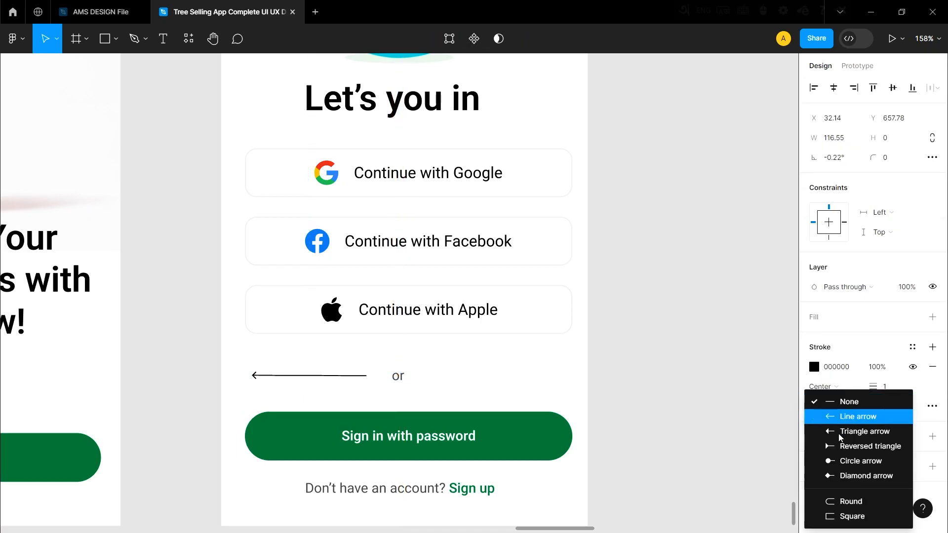
pyautogui.click(861, 502)
pyautogui.click(880, 406)
pyautogui.click(865, 502)
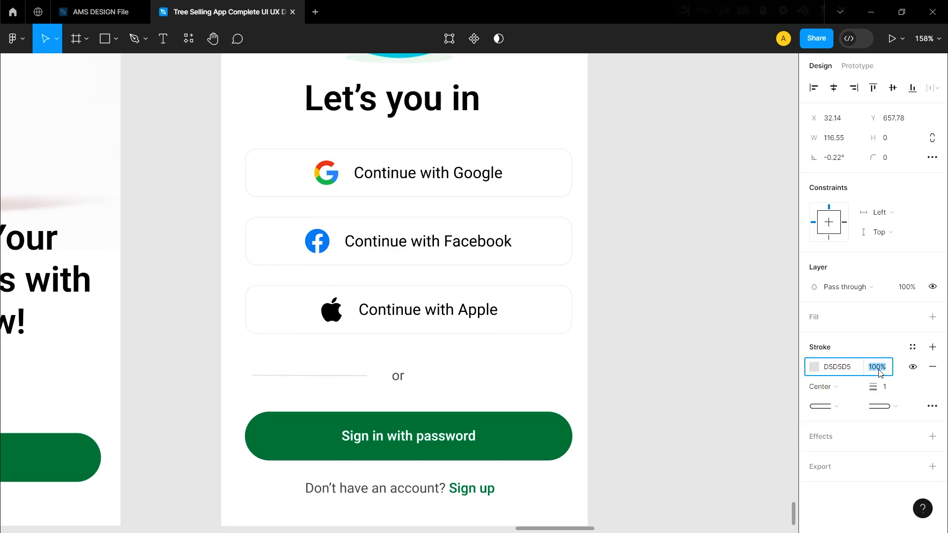
pyautogui.click(741, 342)
# Extend the line closer to "or" and duplicate it on the other side of the text.
pyautogui.scroll(3, 382, 407)
pyautogui.click(323, 349)
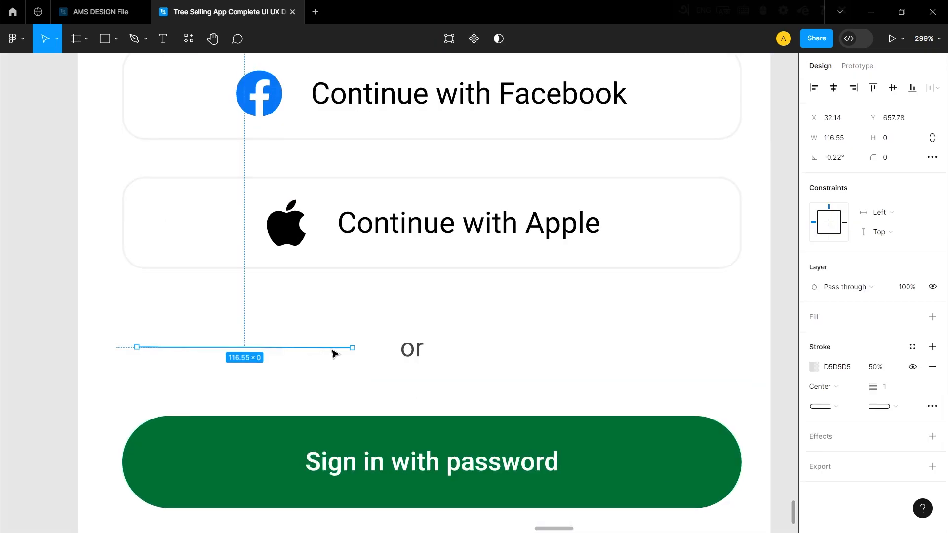
pyautogui.moveTo(353, 348); pyautogui.dragTo(621, 348)
pyautogui.click(346, 367)
pyautogui.click(326, 348)
pyautogui.click(409, 394)
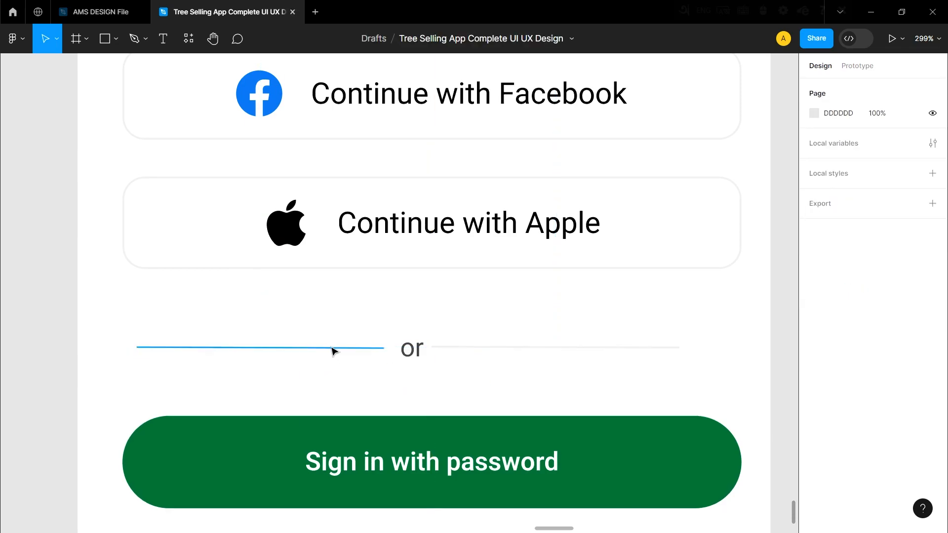
# Combine both lines and the "or" text in a horizontal auto layout with spacing 5.
pyautogui.click(333, 348)
pyautogui.keyDown('shift'); pyautogui.click(411, 352); pyautogui.keyUp('shift')
pyautogui.keyDown('shift'); pyautogui.click(462, 348); pyautogui.keyUp('shift')
pyautogui.rightClick(367, 348)
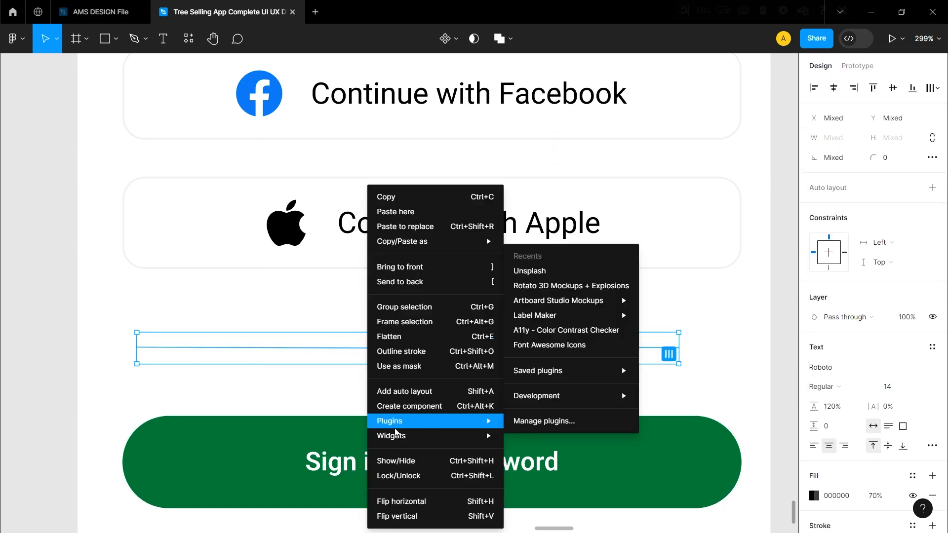
pyautogui.click(405, 391)
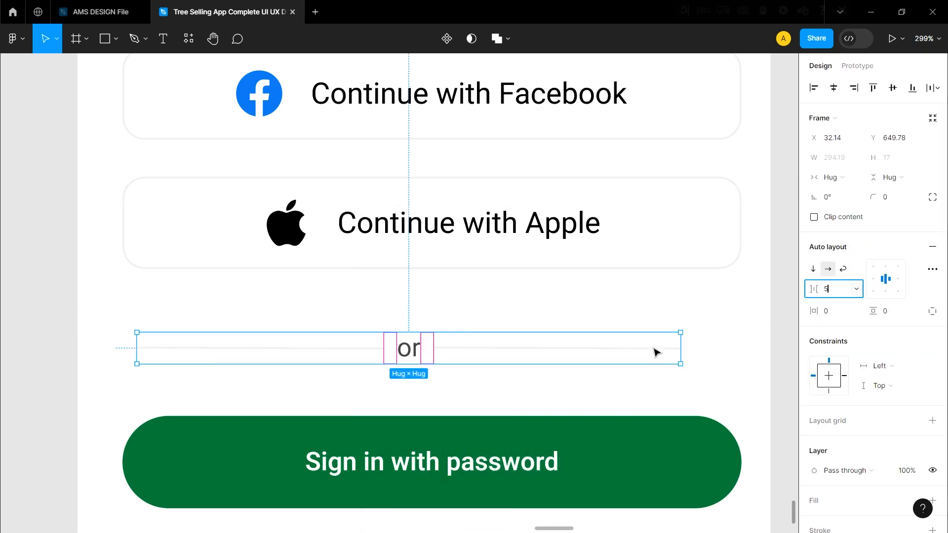
pyautogui.click(558, 390)
# Move the "or" divider toward the page center and reduce its gap to the Apple button.
pyautogui.scroll(-1, 502, 307)
pyautogui.click(447, 340)
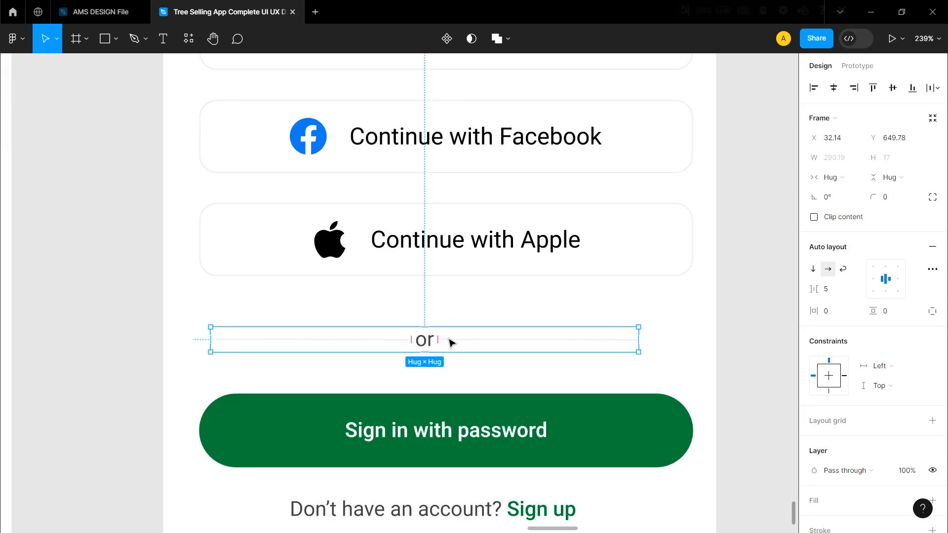
pyautogui.click(461, 308)
pyautogui.moveTo(422, 342); pyautogui.dragTo(439, 342)
pyautogui.keyDown('shift'); pyautogui.click(445, 271); pyautogui.keyUp('shift')
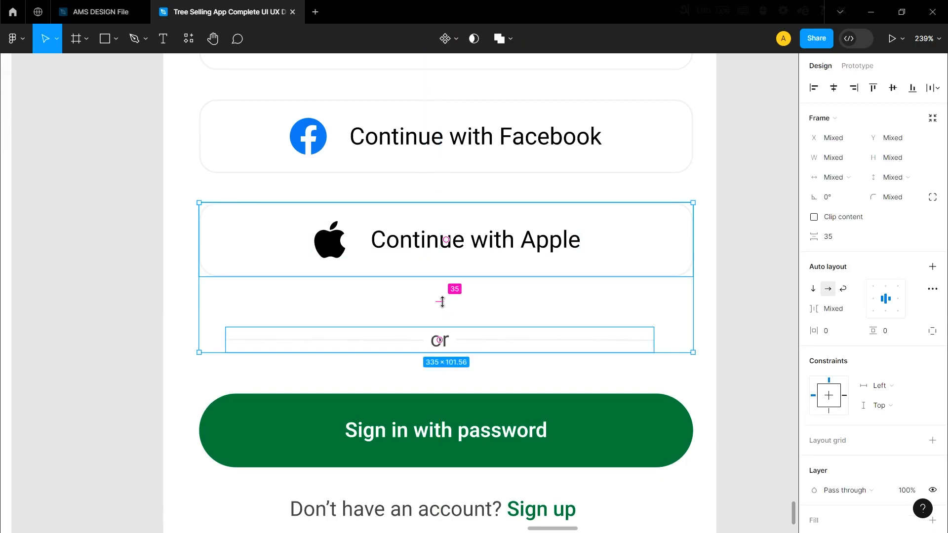
pyautogui.click(549, 302)
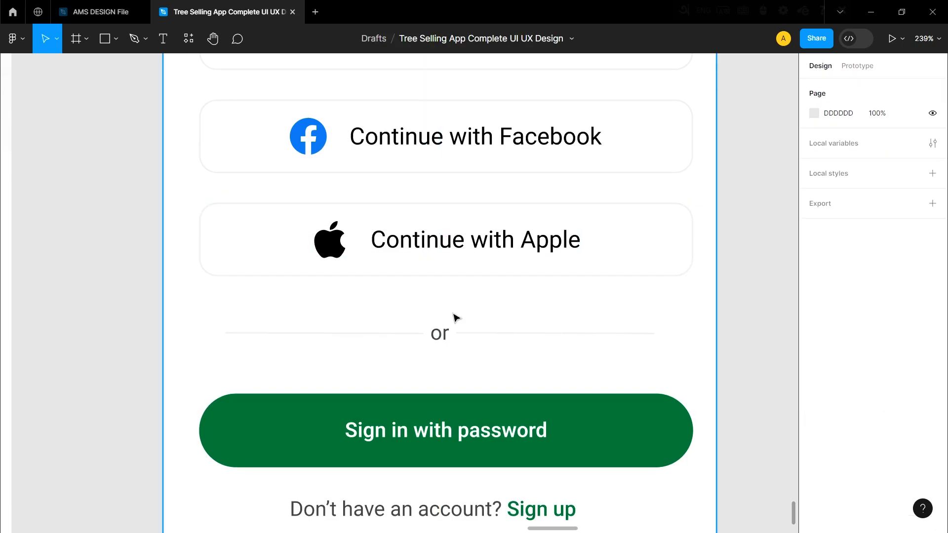
# Adjust the vertical spacing between the "or" divider and the "Sign in with password" button.
pyautogui.scroll(-3, 384, 348)
pyautogui.scroll(1, 391, 356)
pyautogui.scroll(1, 393, 357)
pyautogui.click(423, 296)
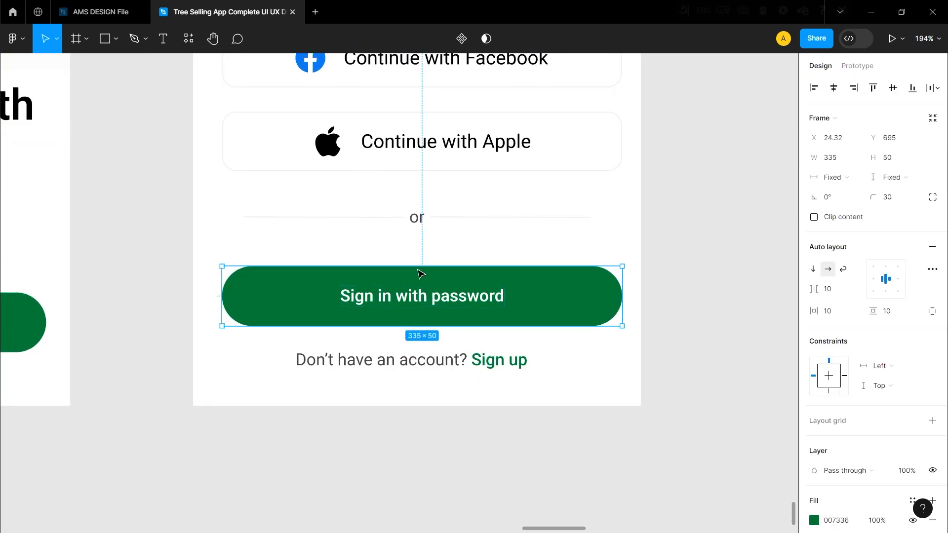
pyautogui.keyDown('shift'); pyautogui.click(417, 217); pyautogui.keyUp('shift')
pyautogui.click(750, 307)
# Adjust the vertical spacing between the "Sign in with password" button and the "Don't have an account? Sign up" text.
pyautogui.scroll(-3, 539, 365)
pyautogui.scroll(1, 410, 375)
pyautogui.click(428, 360)
pyautogui.keyDown('shift'); pyautogui.click(470, 321); pyautogui.keyUp('shift')
pyautogui.click(689, 343)
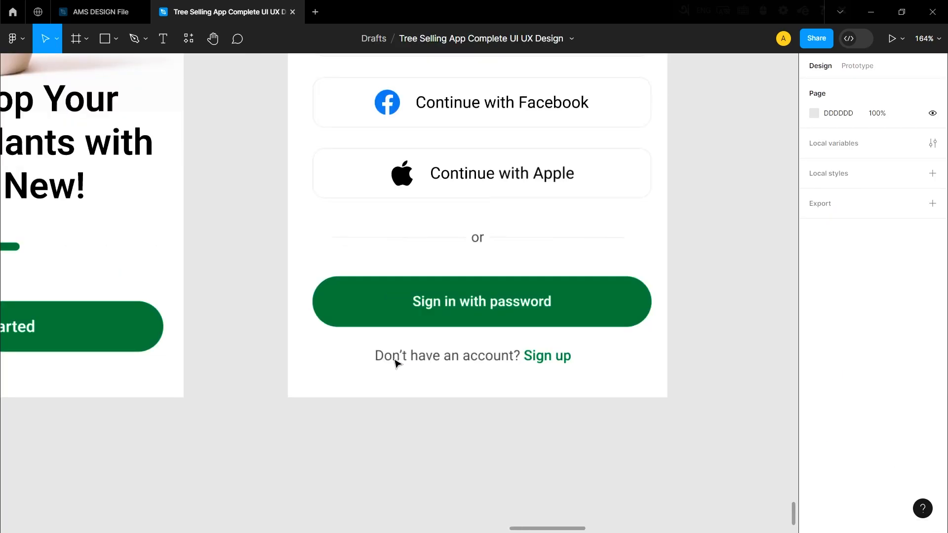
# Review the finished sign-in page and the other app pages side by side on the canvas.
pyautogui.scroll(-3, 439, 413)
pyautogui.scroll(2, 432, 329)
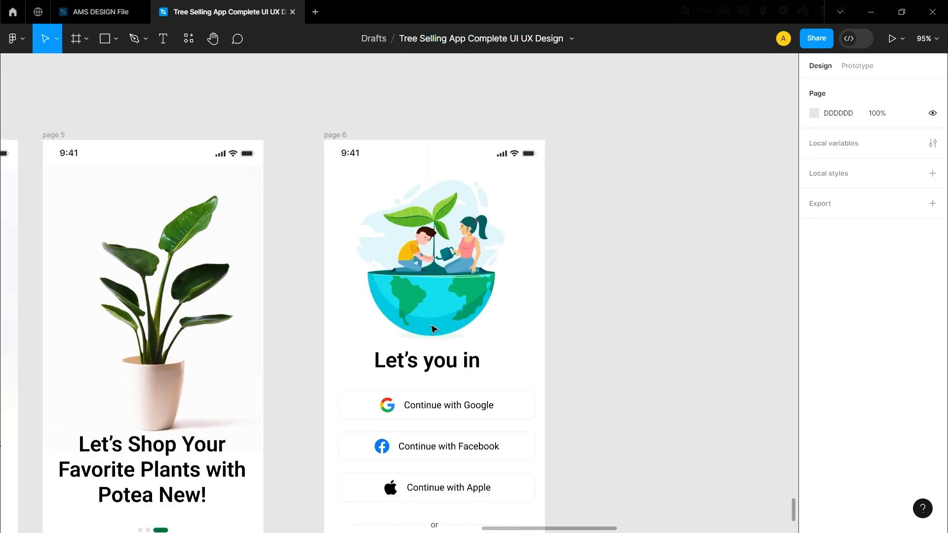
pyautogui.scroll(-2, 433, 329)
pyautogui.scroll(1, 435, 366)
pyautogui.scroll(1, 429, 370)
pyautogui.scroll(-2, 432, 372)
pyautogui.scroll(2, 429, 365)
pyautogui.hscroll(-5, 425, 368)
pyautogui.hscroll(-10, 423, 370)
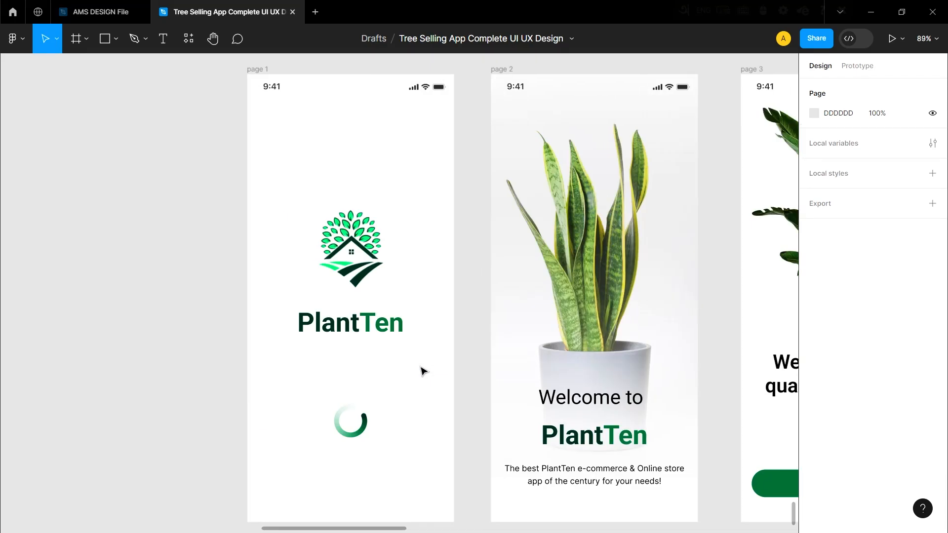
pyautogui.hscroll(10, 423, 370)
# Present the prototype from the splash screen and step through the app pages in order.
pyautogui.hotkey('ctrl', 'alt', 'Return')
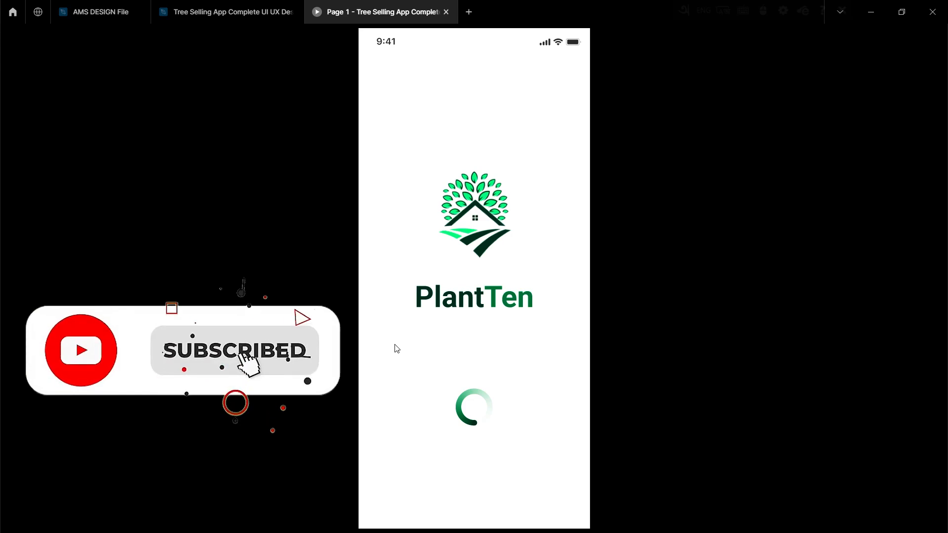
pyautogui.click(498, 518)
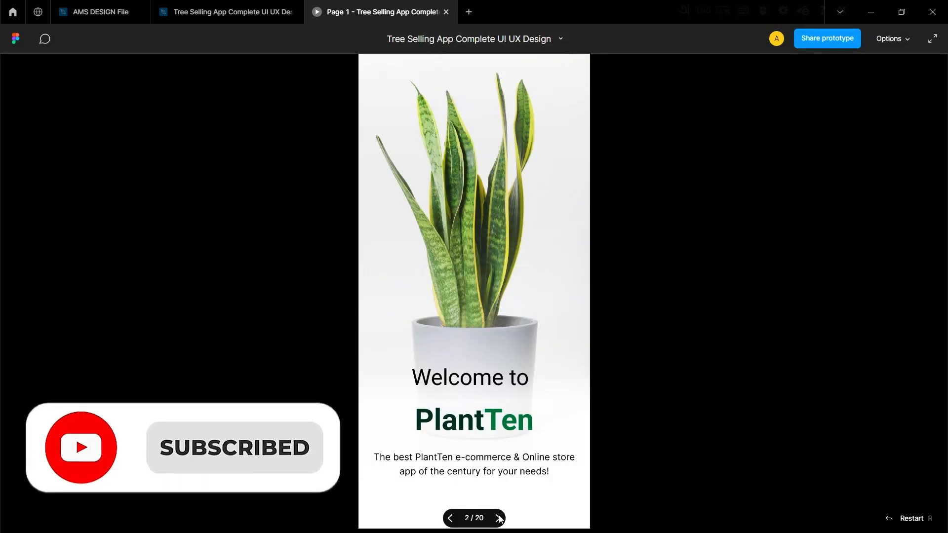
pyautogui.click(498, 518)
pyautogui.click(498, 518)
pyautogui.click(498, 518)
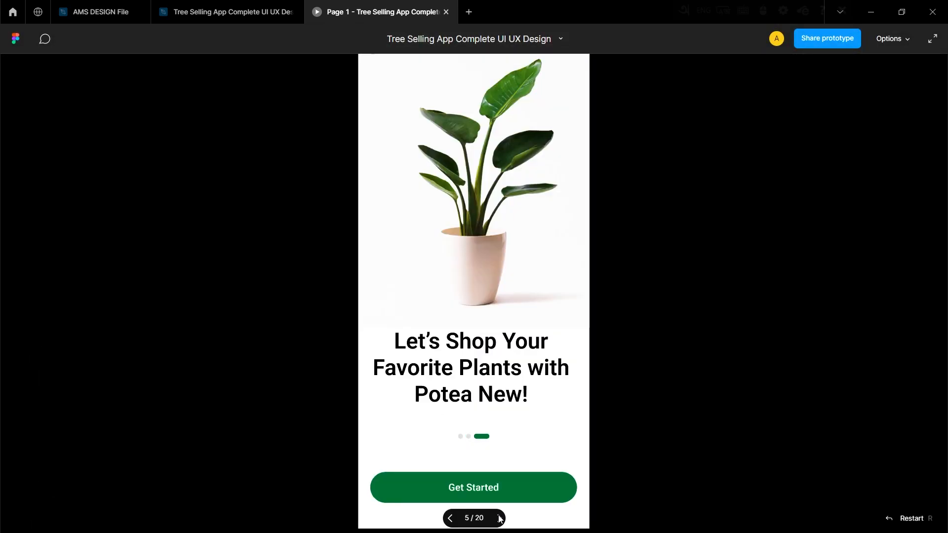
pyautogui.click(498, 518)
pyautogui.click(496, 518)
pyautogui.click(496, 519)
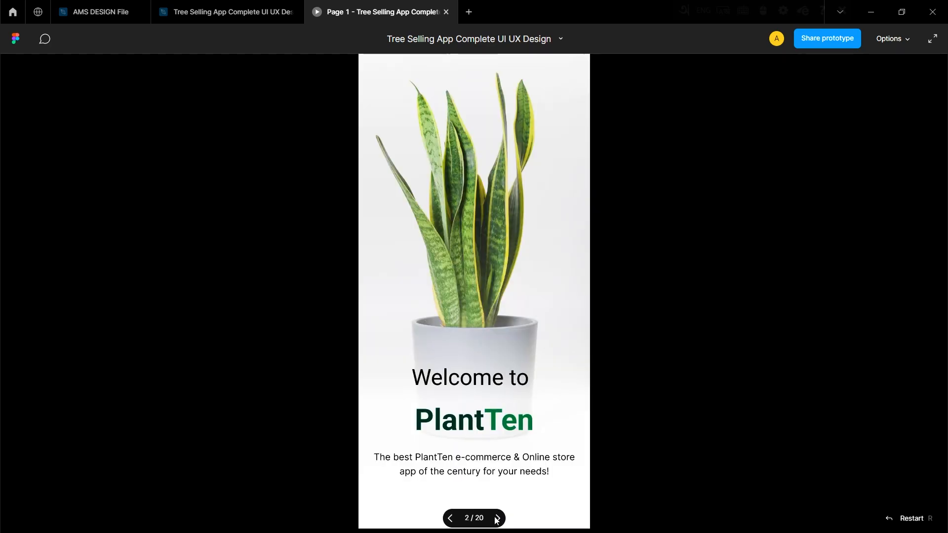
pyautogui.click(496, 519)
pyautogui.click(497, 518)
pyautogui.click(497, 518)
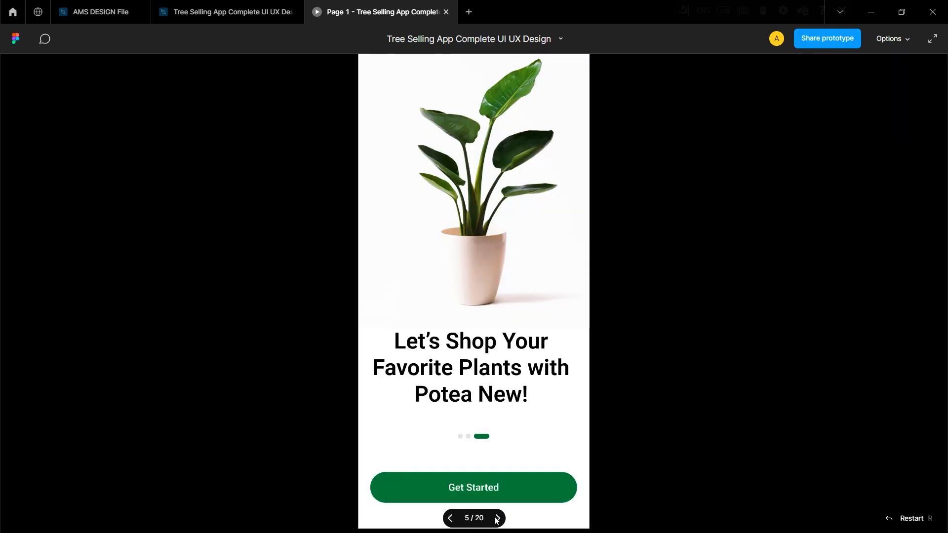